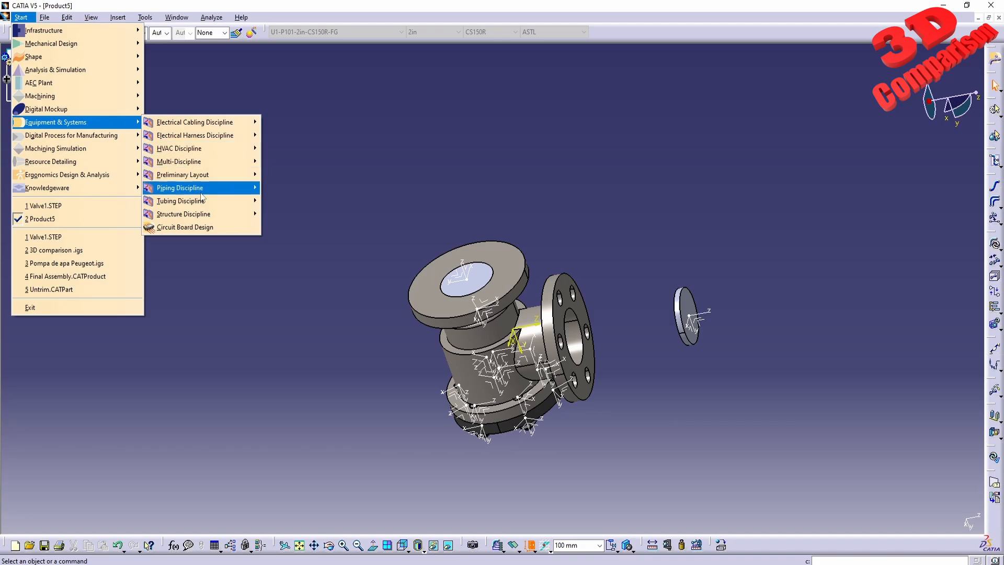
Switch to the Piping Design workbench of the Piping Discipline
mouse_move(212, 192)
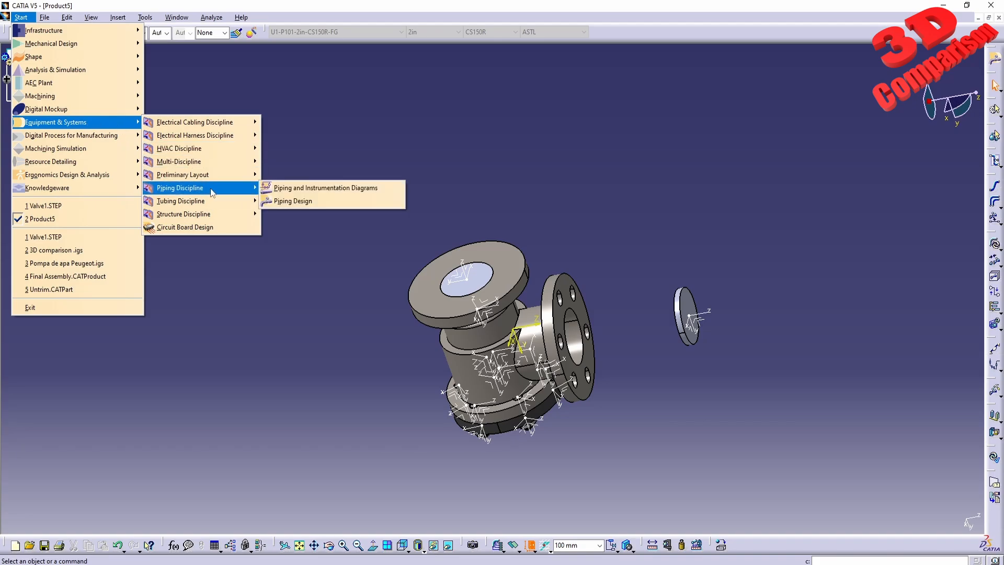
click(330, 203)
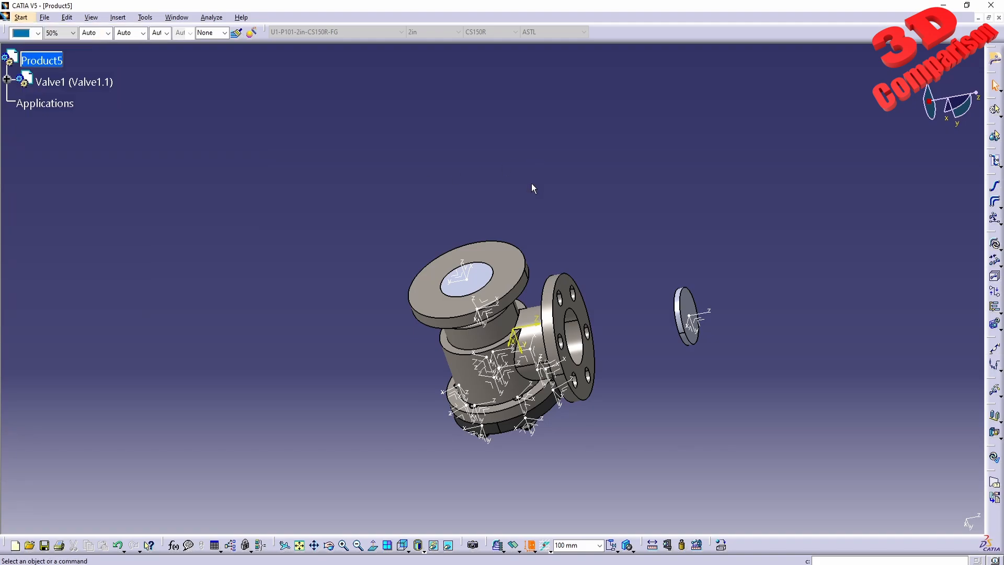
Route a 2in point-to-point run from the centre of the valve's end flange to about -200, -300, -33.335 mm
middle_drag(578, 242, 564, 300)
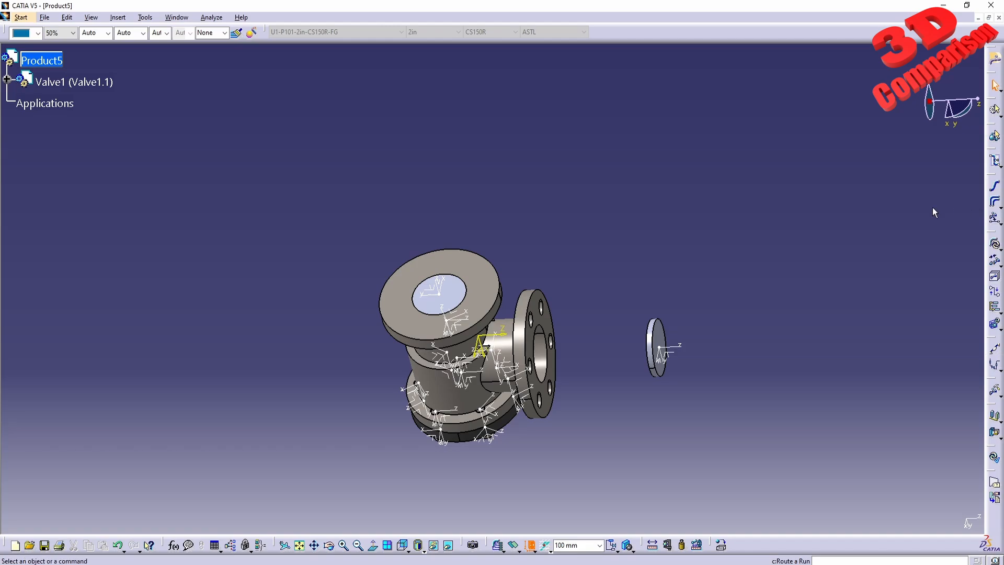
click(994, 188)
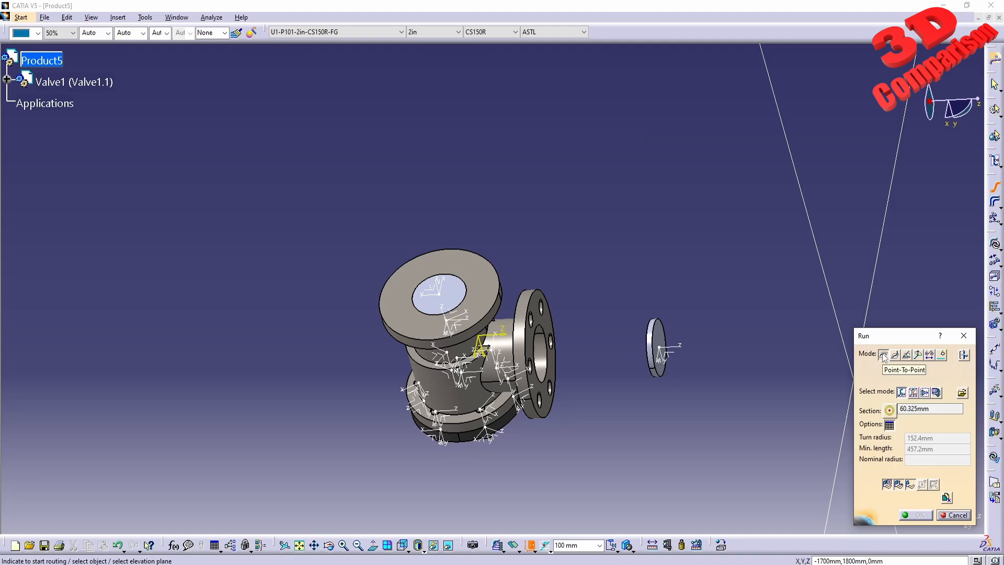
click(440, 295)
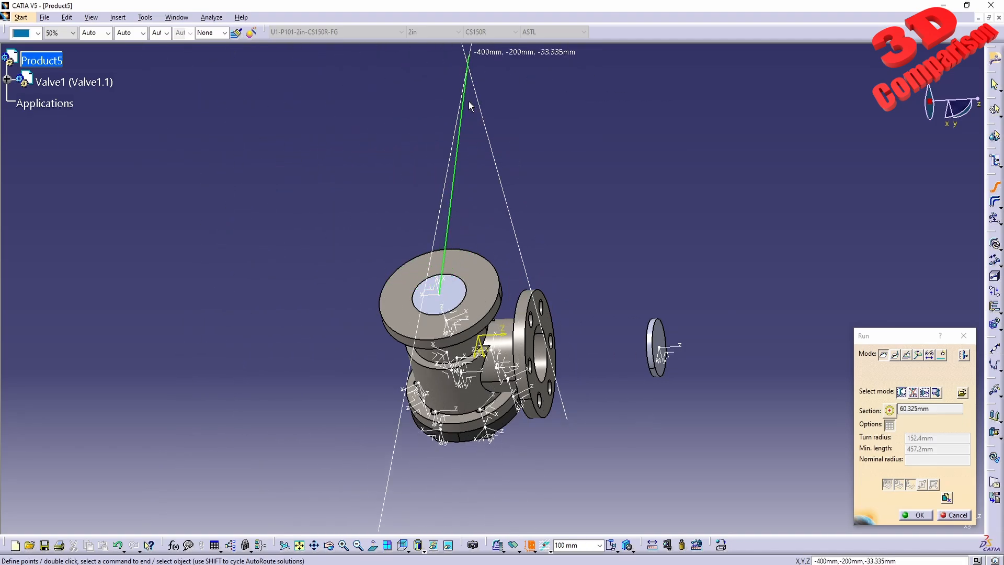
middle_drag(456, 105, 515, 246)
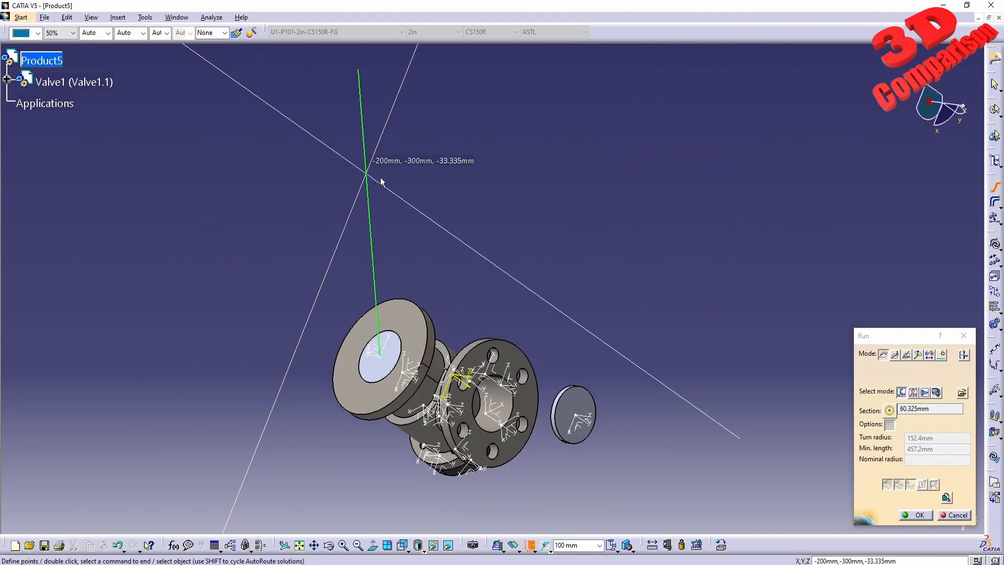
click(388, 177)
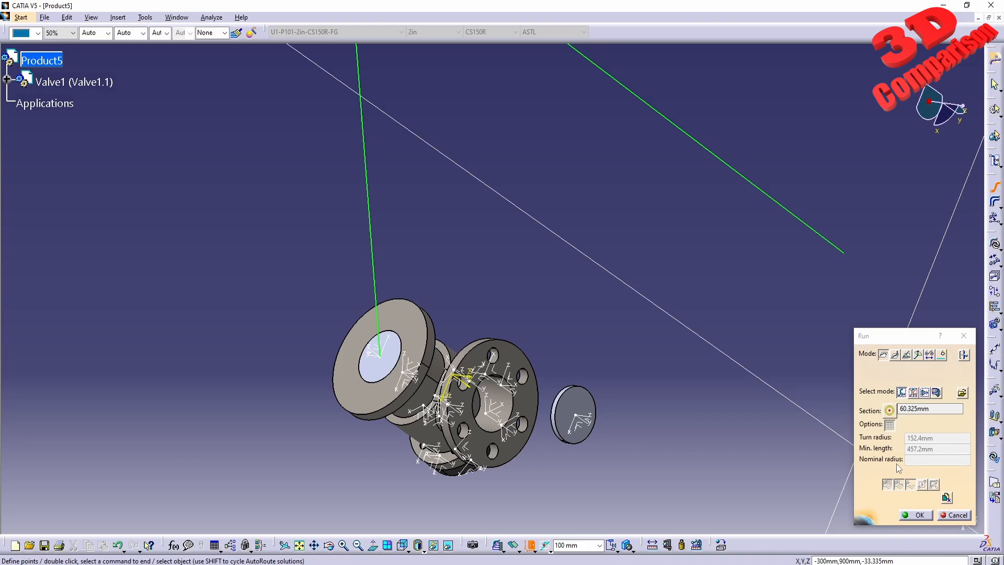
click(916, 515)
middle_drag(426, 310, 499, 249)
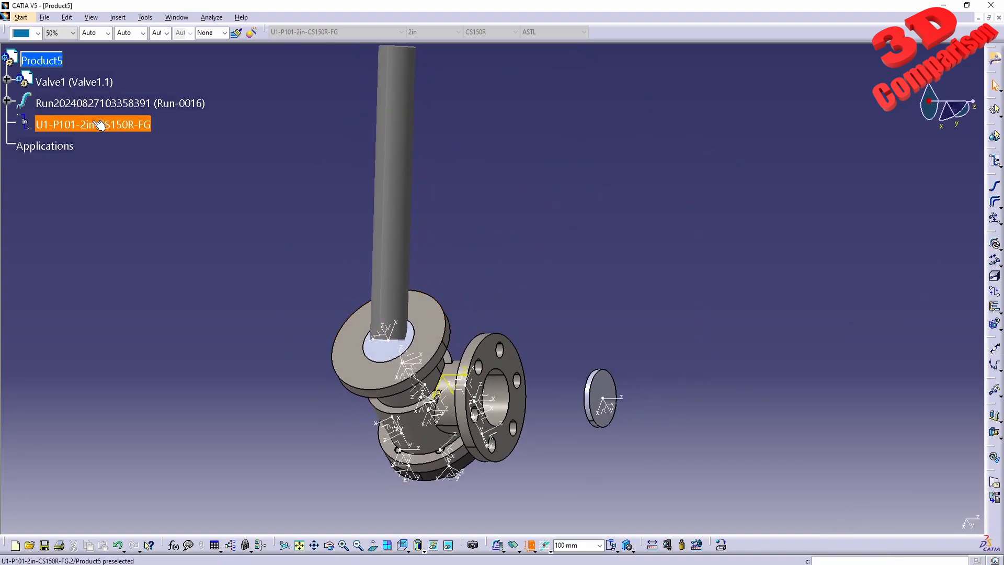
Delete the pipe run that starts at the valve's end flange
click(128, 125)
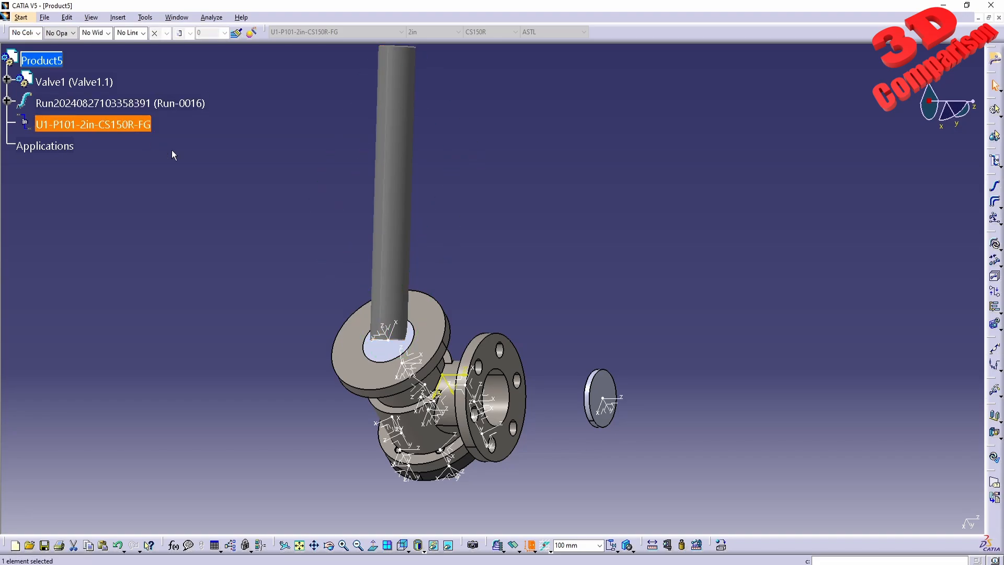
click(178, 105)
key(Delete)
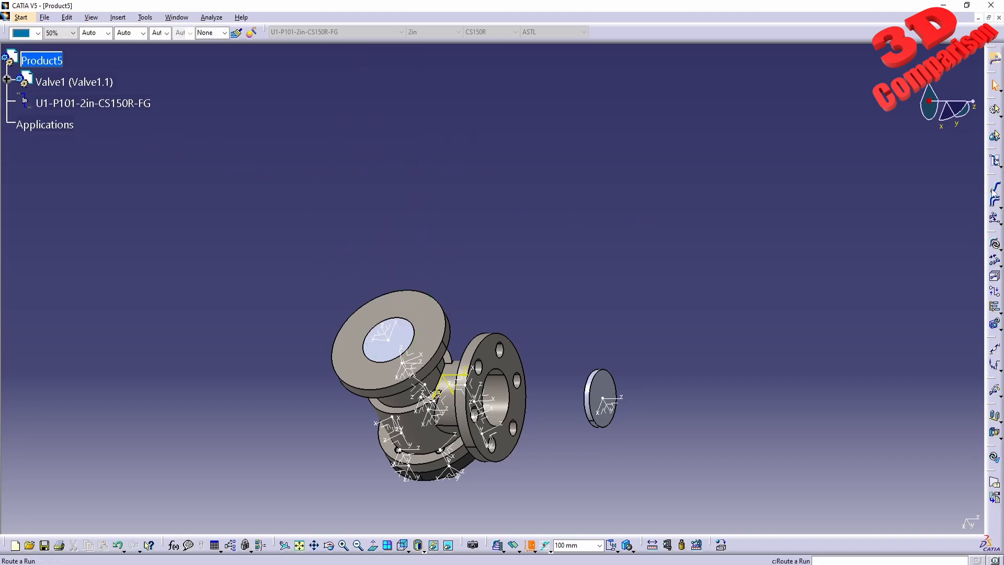
Route a straight 2in run from the end flange's centre along the valve axis to about 0, -600, -33.335 mm
click(994, 186)
click(386, 341)
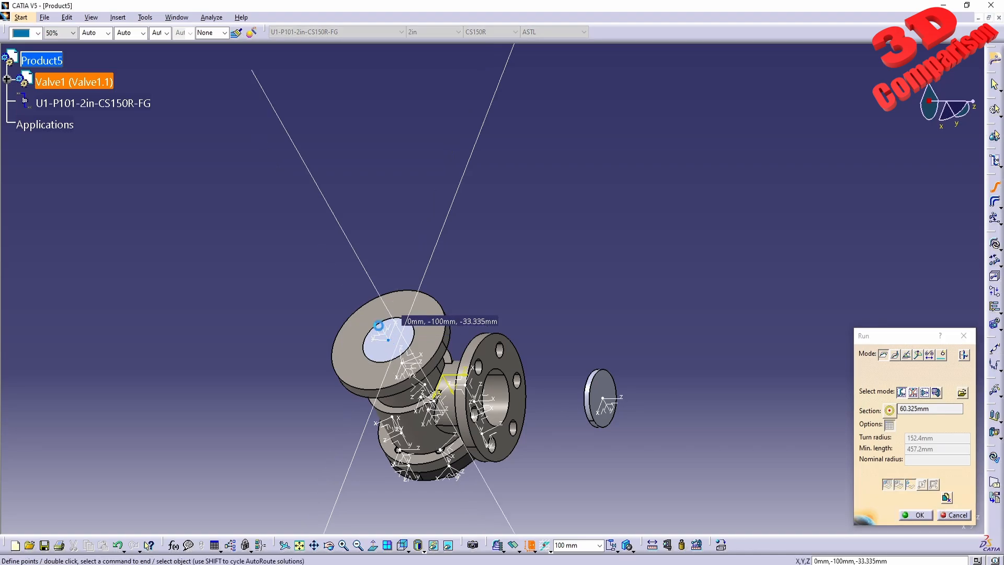
click(404, 546)
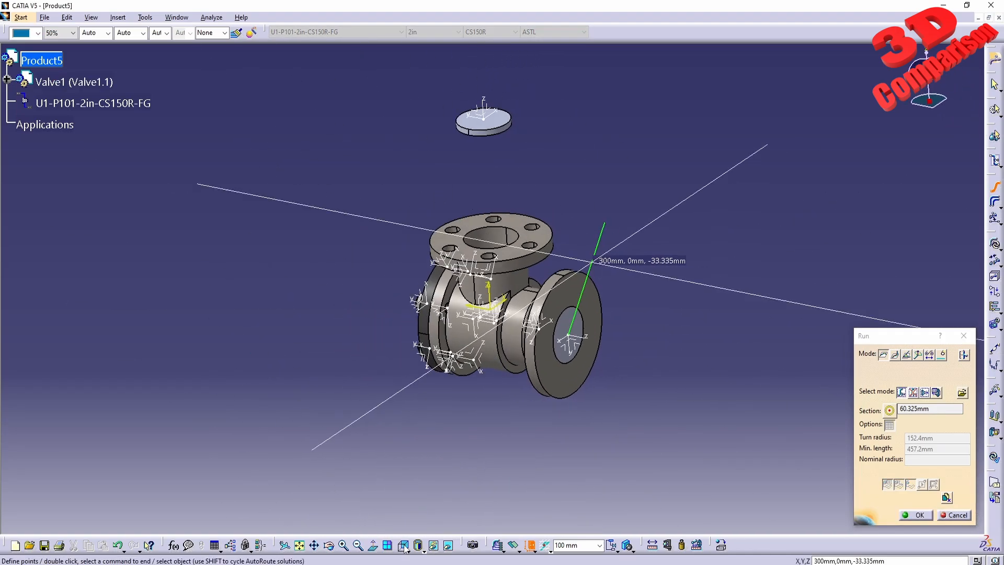
middle_drag(652, 371, 541, 370)
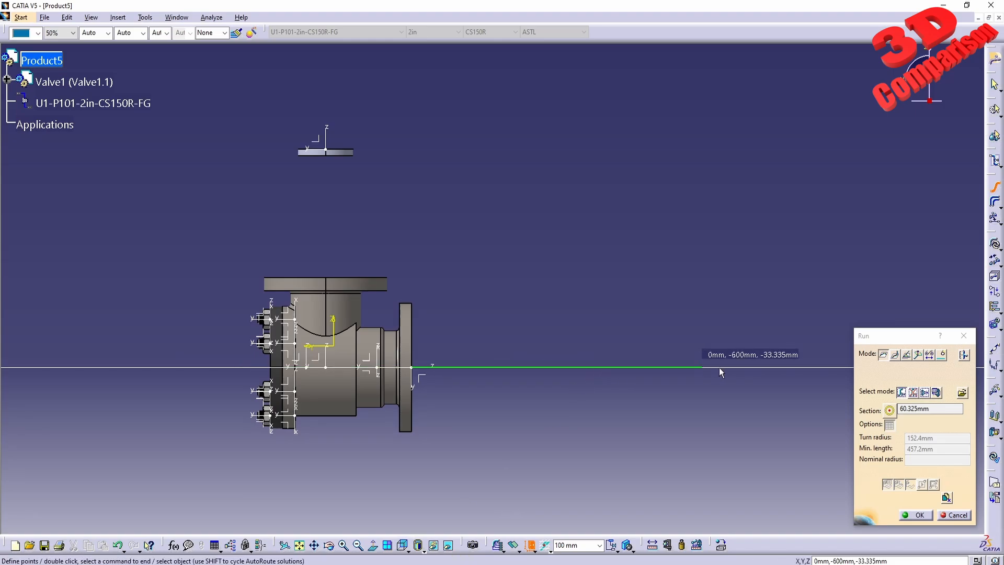
click(914, 515)
middle_drag(653, 401, 439, 379)
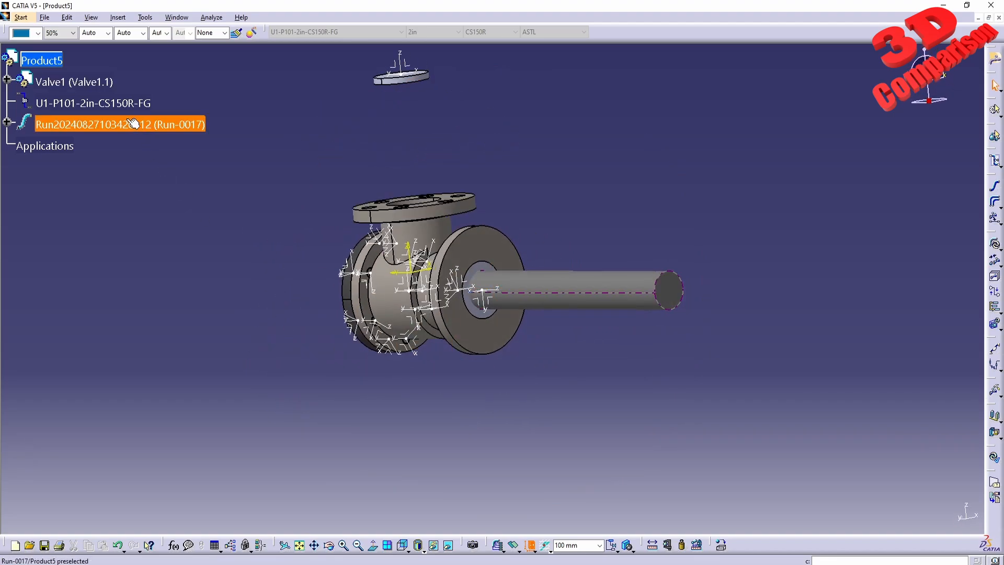
Resize the straight pipe run to a nominal size of 3in, with the run itself resized too
click(601, 278)
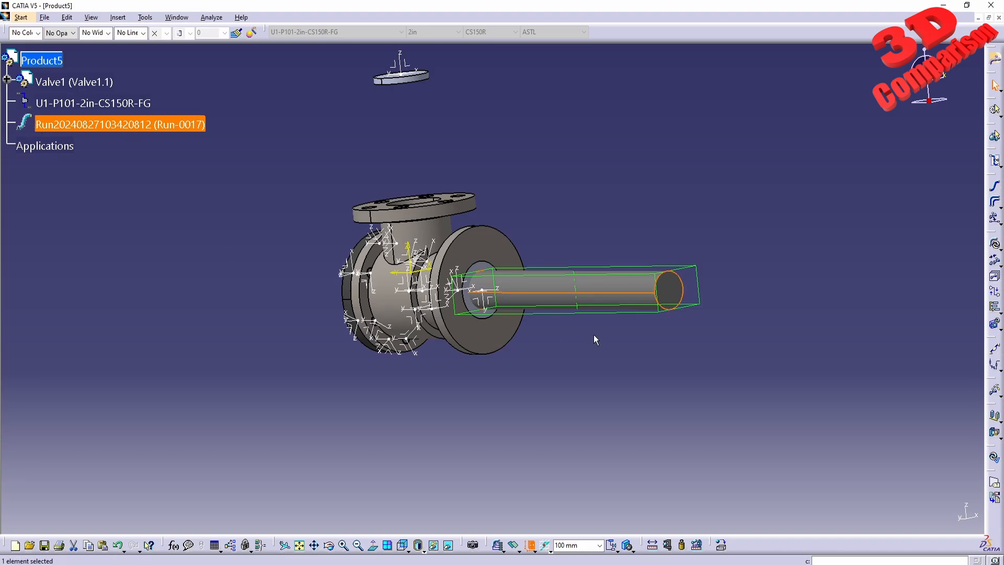
double_click(627, 283)
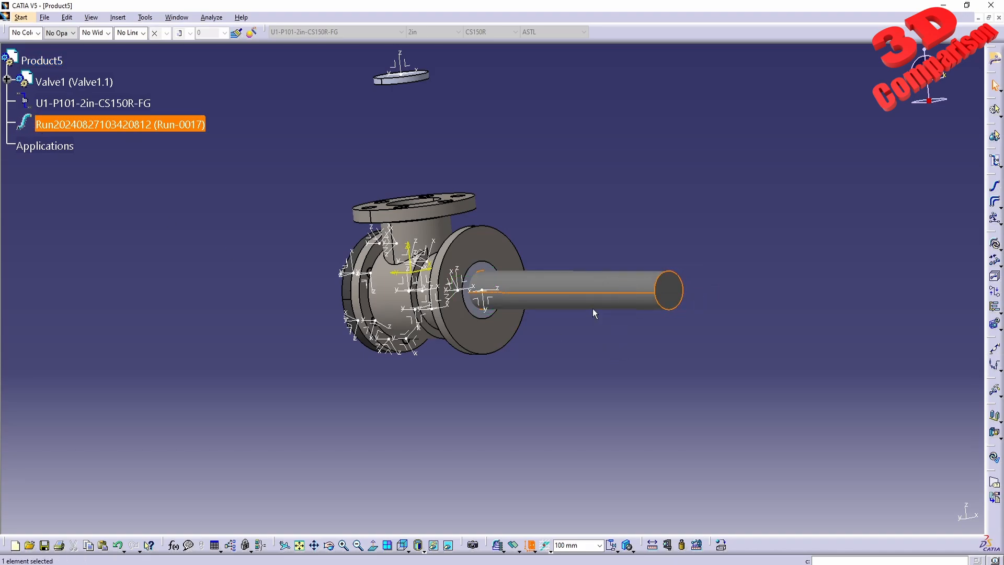
right_click(98, 129)
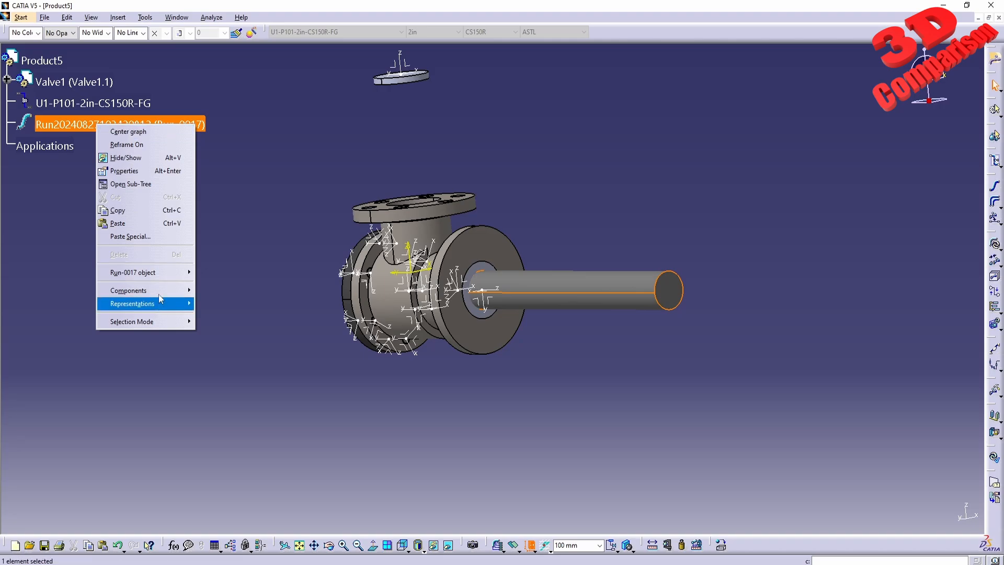
mouse_move(165, 271)
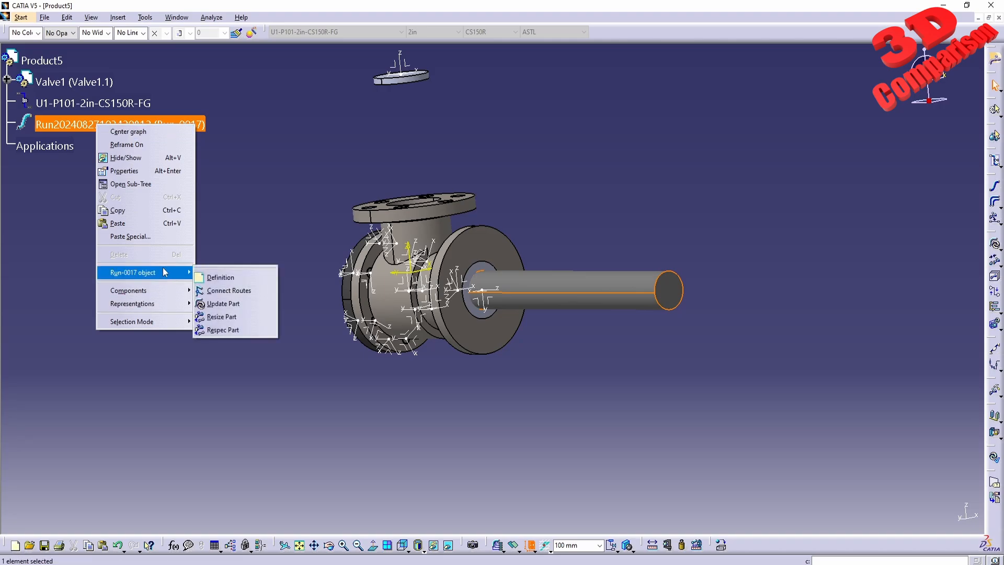
click(86, 130)
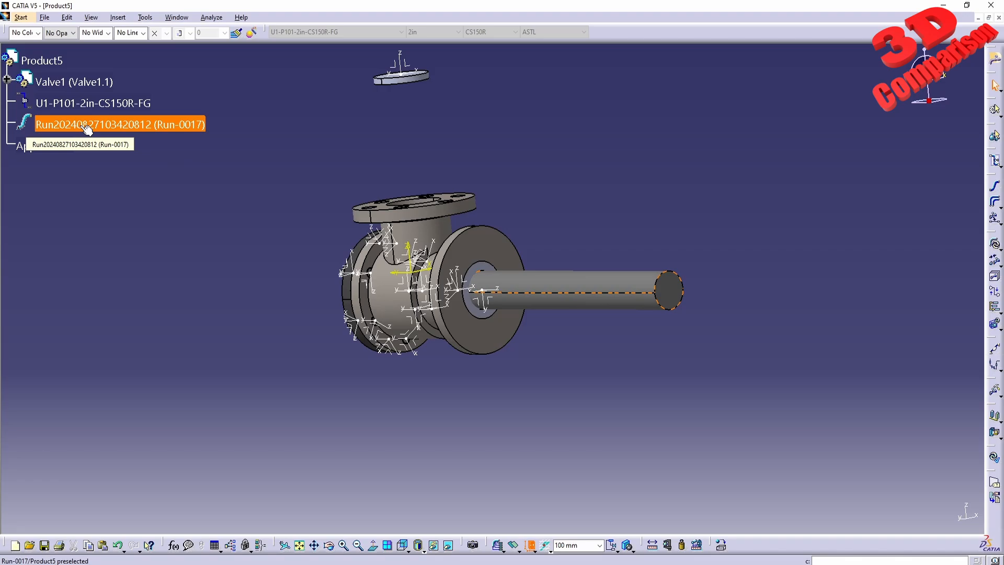
right_click(86, 130)
mouse_move(153, 277)
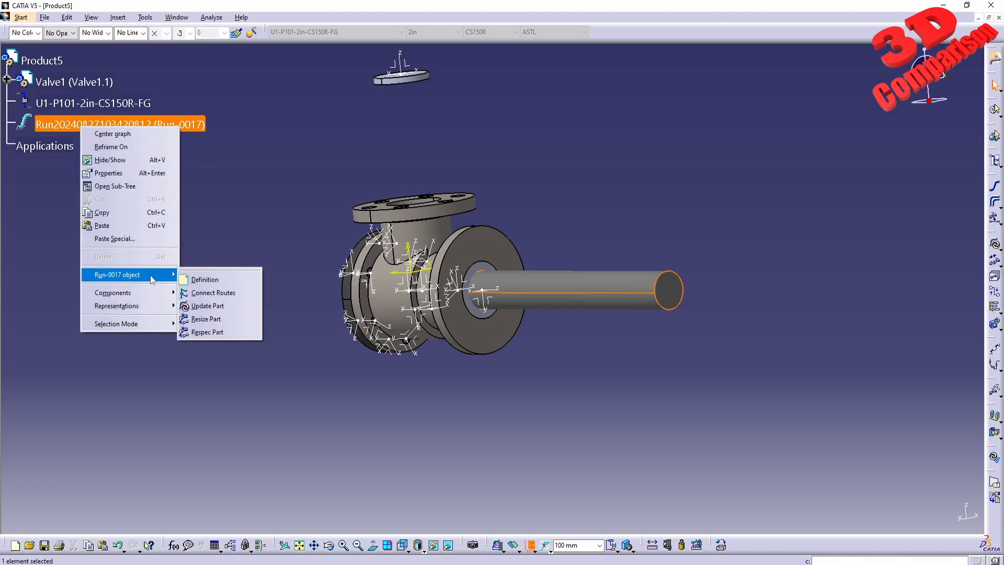
click(206, 319)
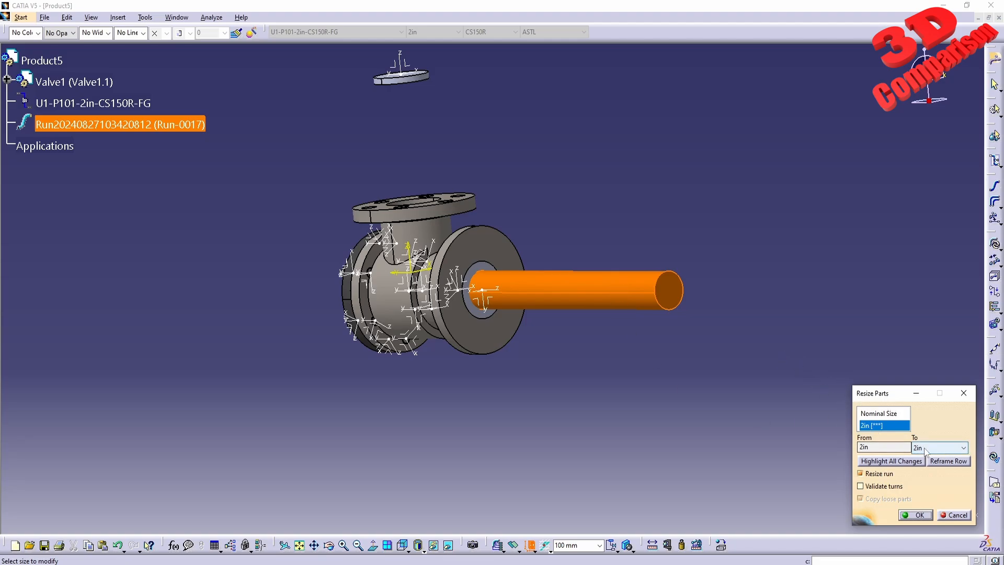
click(945, 448)
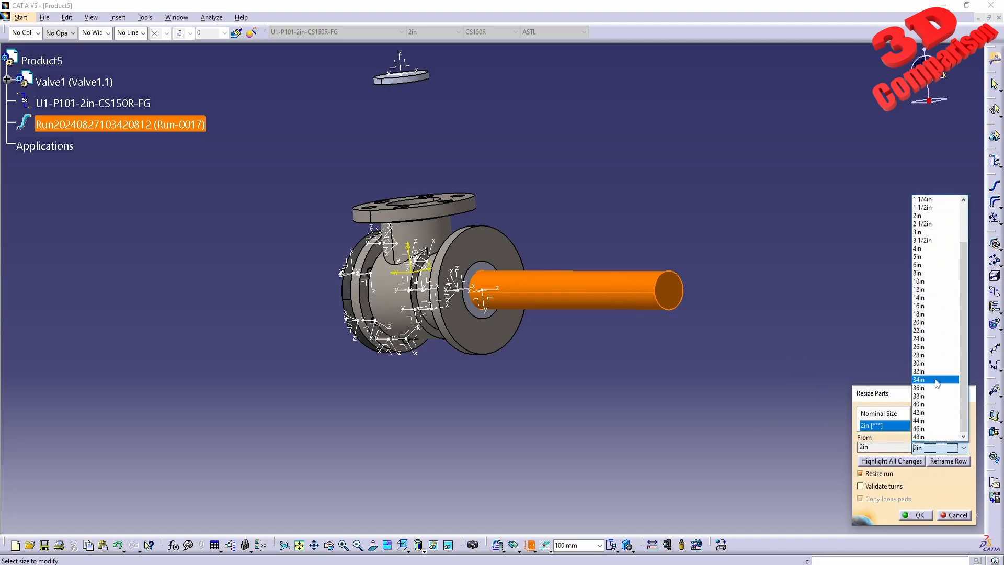
click(936, 232)
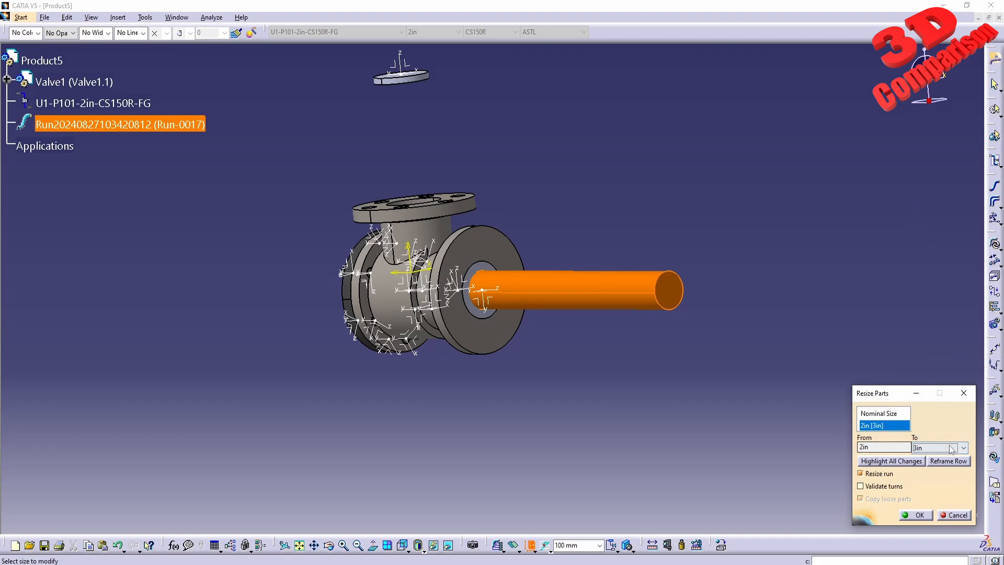
click(916, 515)
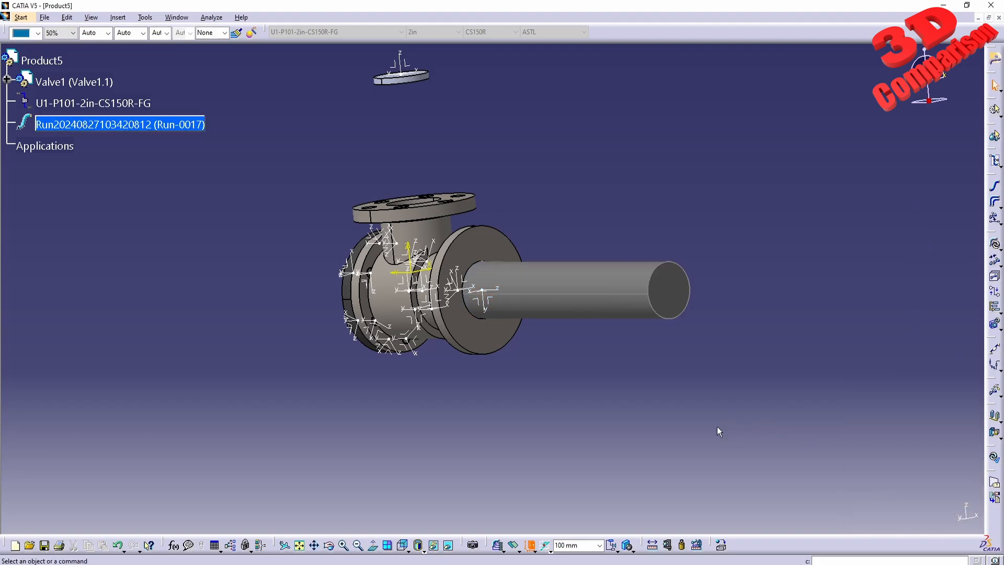
Try to route another run while the resized pipe run is the active component
middle_drag(689, 398, 514, 408)
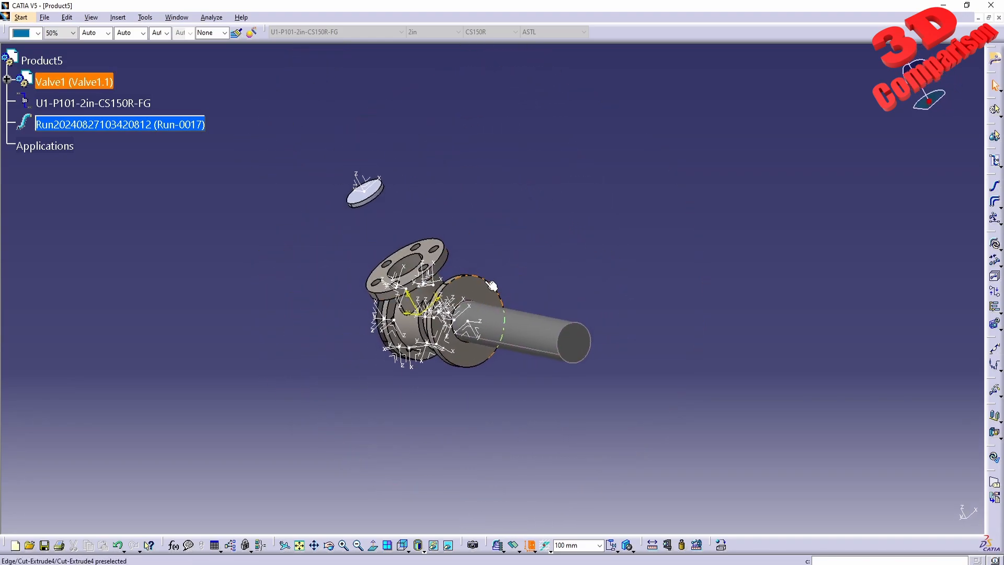
click(996, 188)
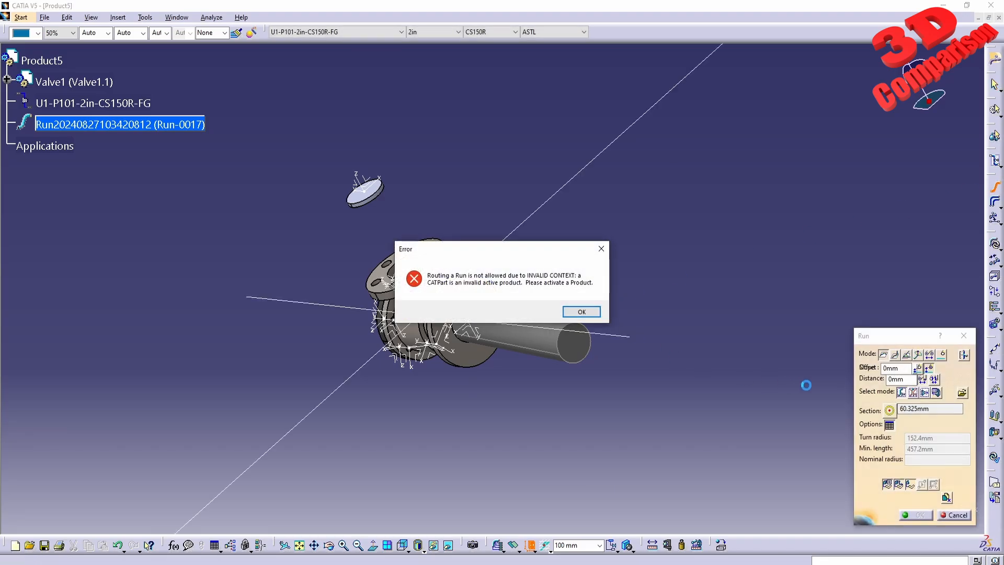
drag(500, 250, 424, 412)
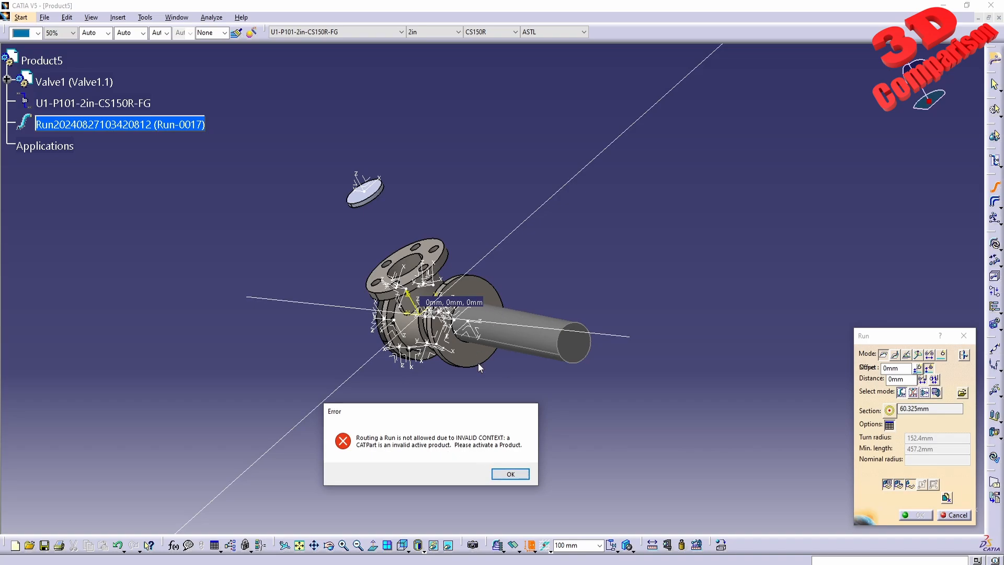
click(530, 411)
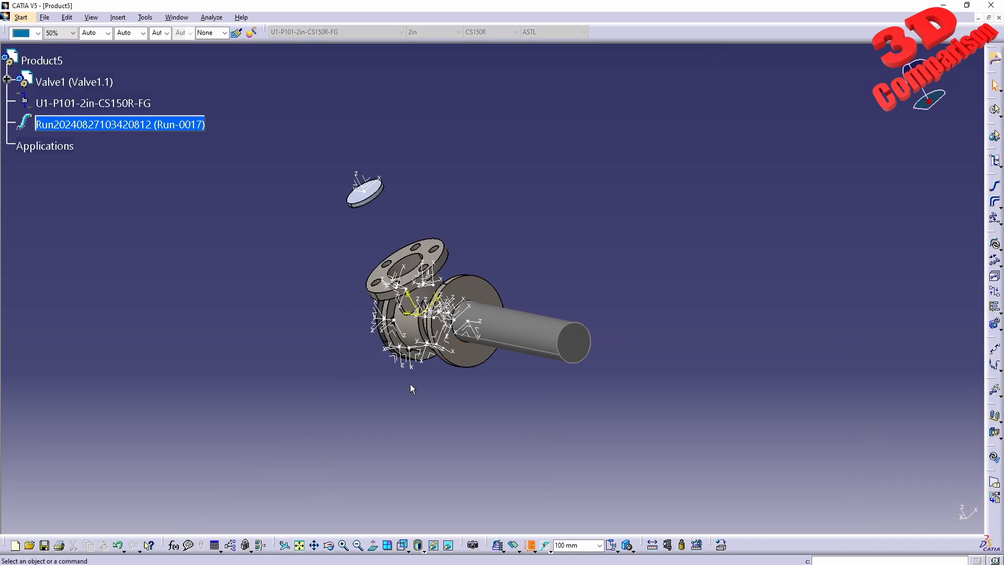
Expand the Valve1 assembly in the tree and make it the active product
click(6, 79)
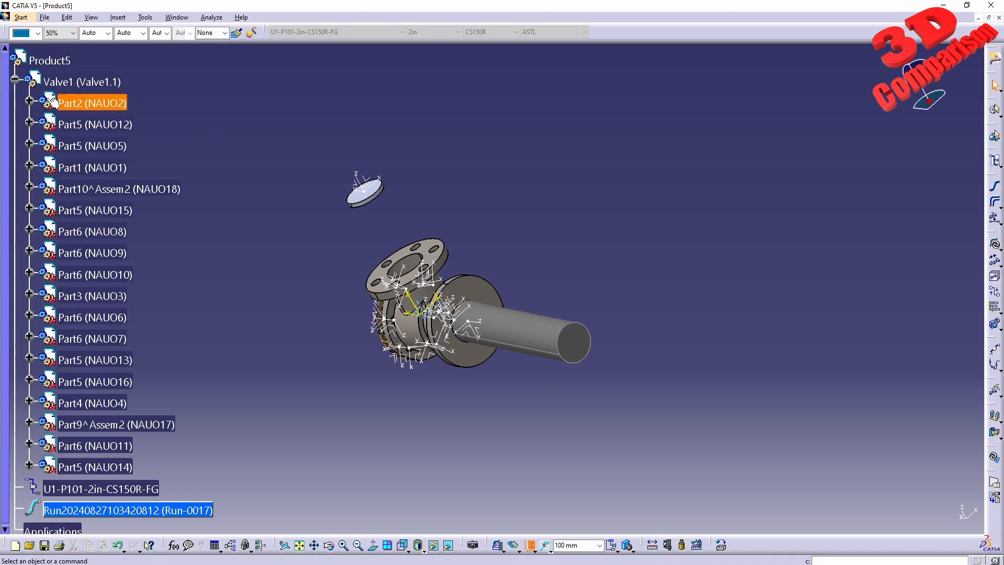
right_click(84, 81)
click(127, 188)
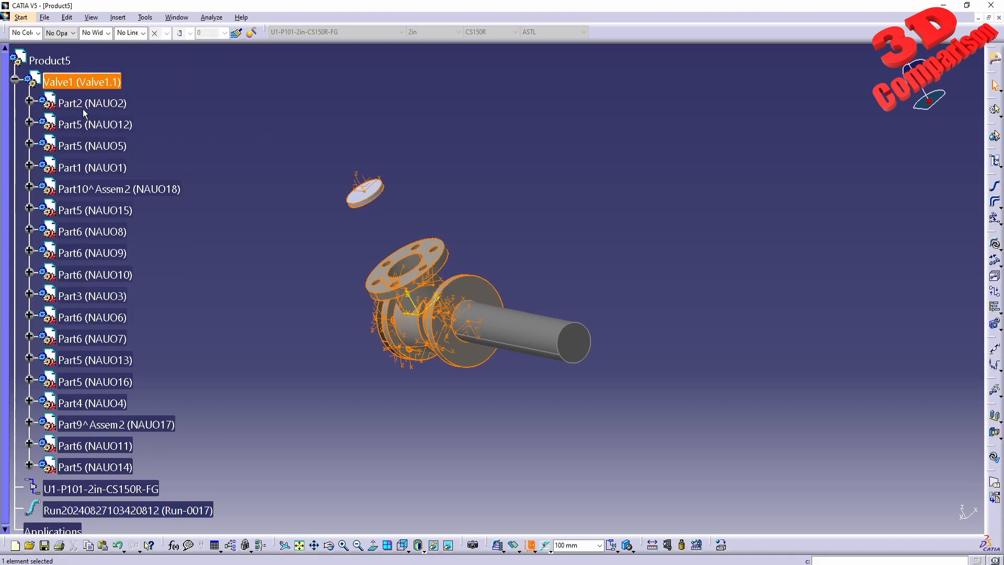
Insert a new product directly under the root assembly Product5
right_click(48, 58)
mouse_move(82, 206)
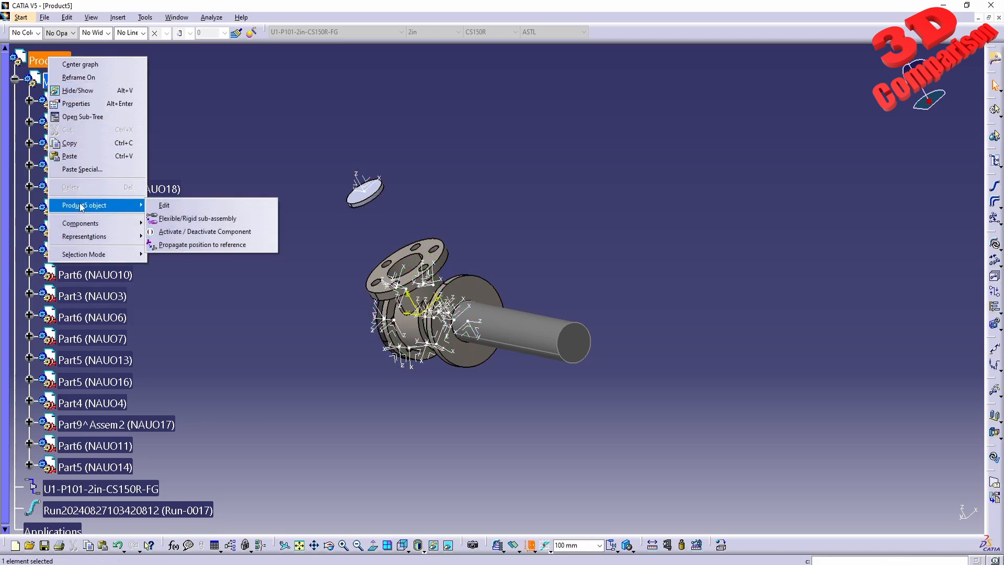
click(150, 83)
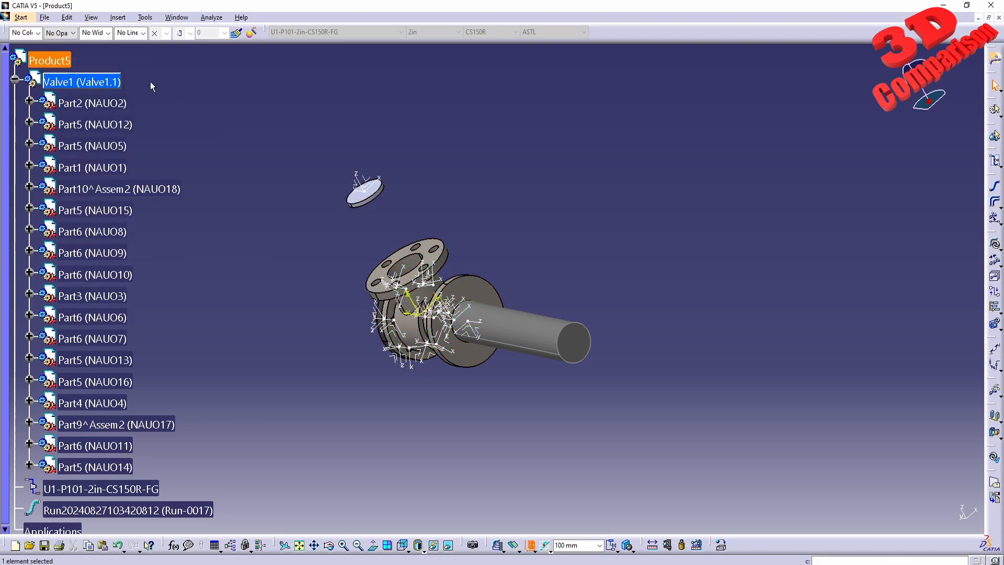
click(123, 17)
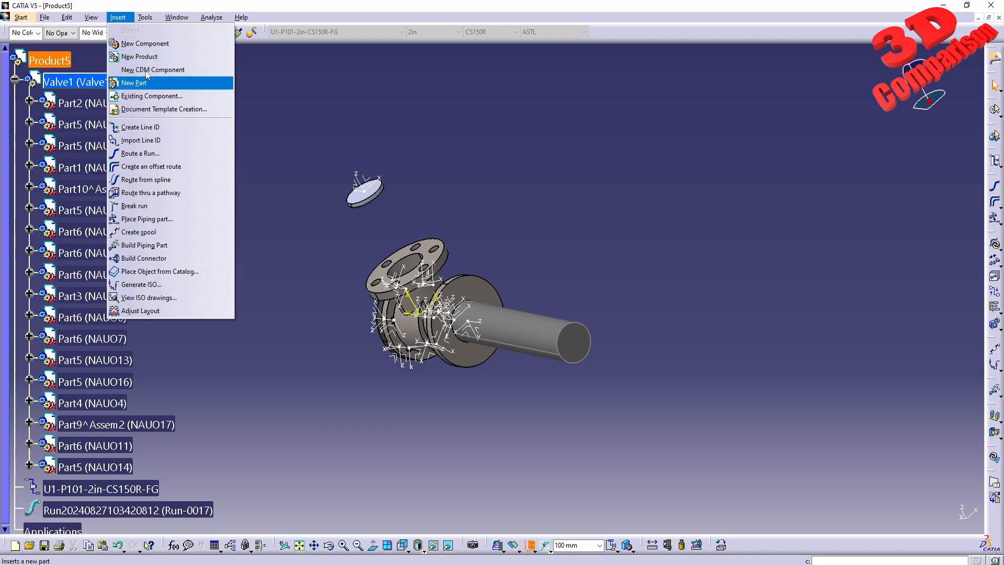
click(137, 57)
right_click(66, 147)
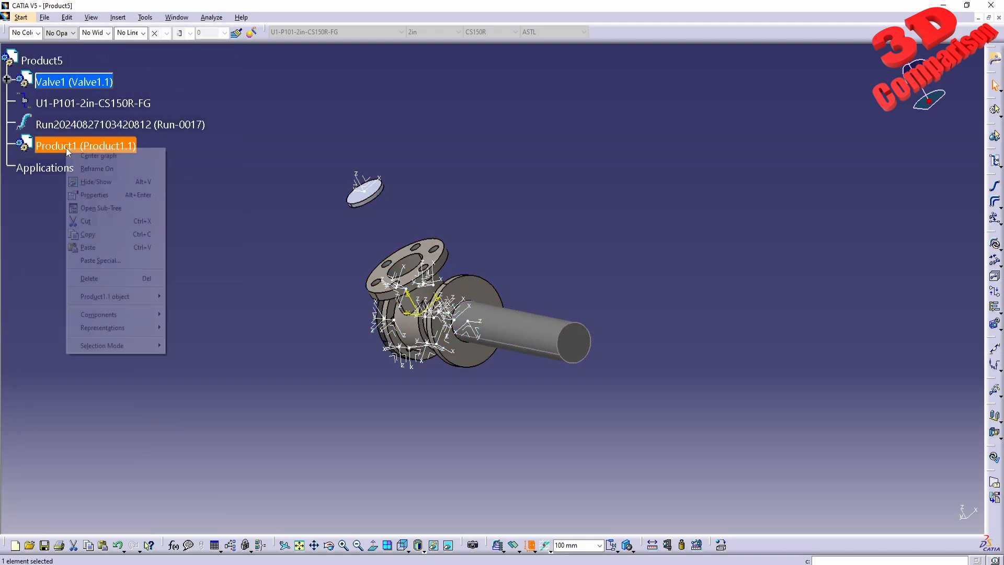
click(222, 246)
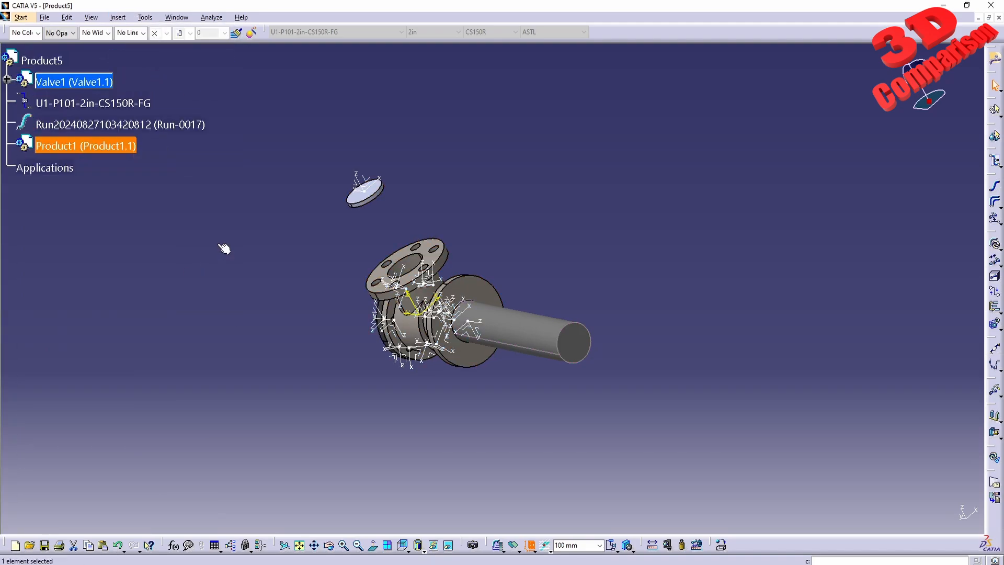
Activate Product1 and start a new run in directional mode from the open end of the existing pipe
double_click(46, 62)
right_click(75, 146)
double_click(75, 146)
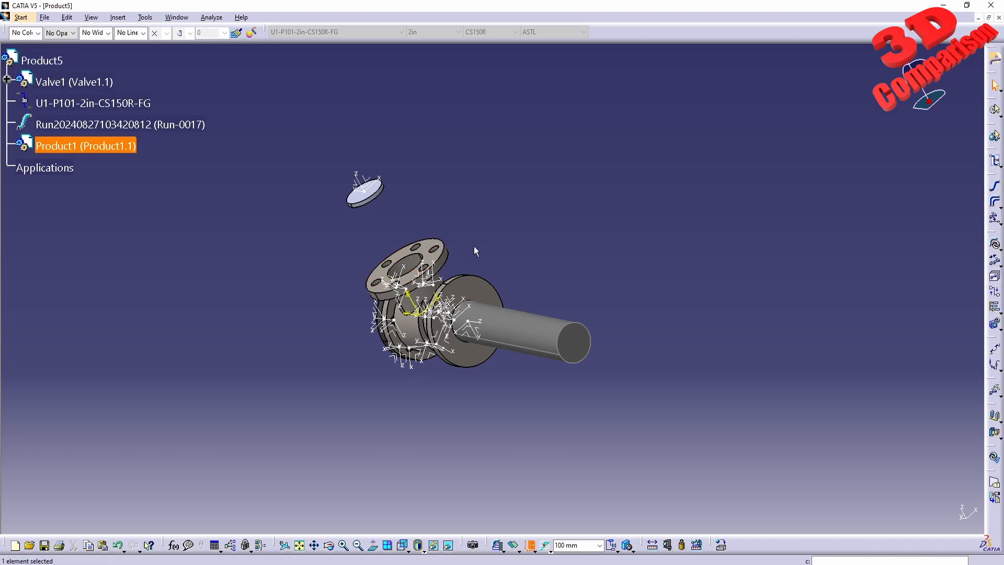
click(994, 185)
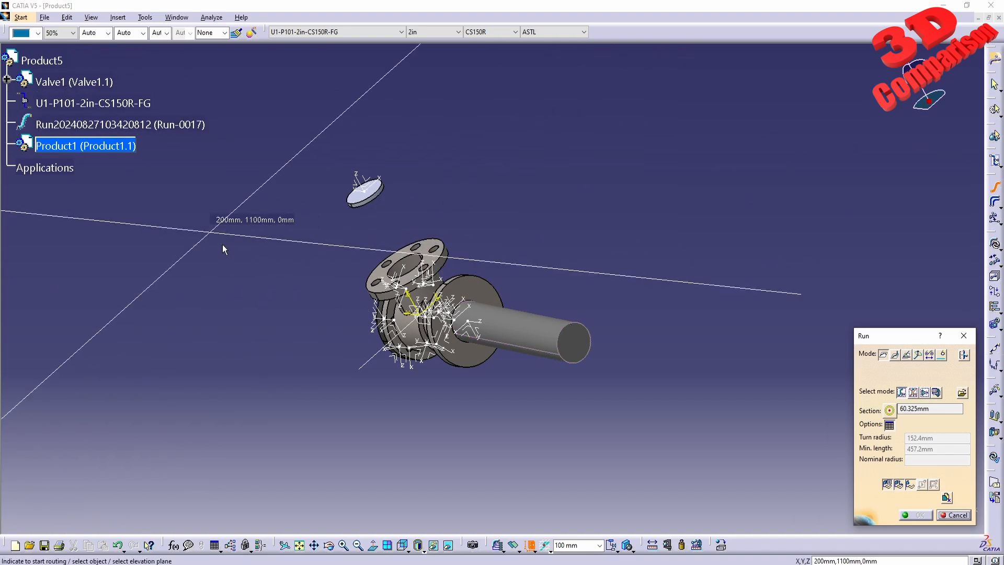
middle_drag(302, 251, 389, 289)
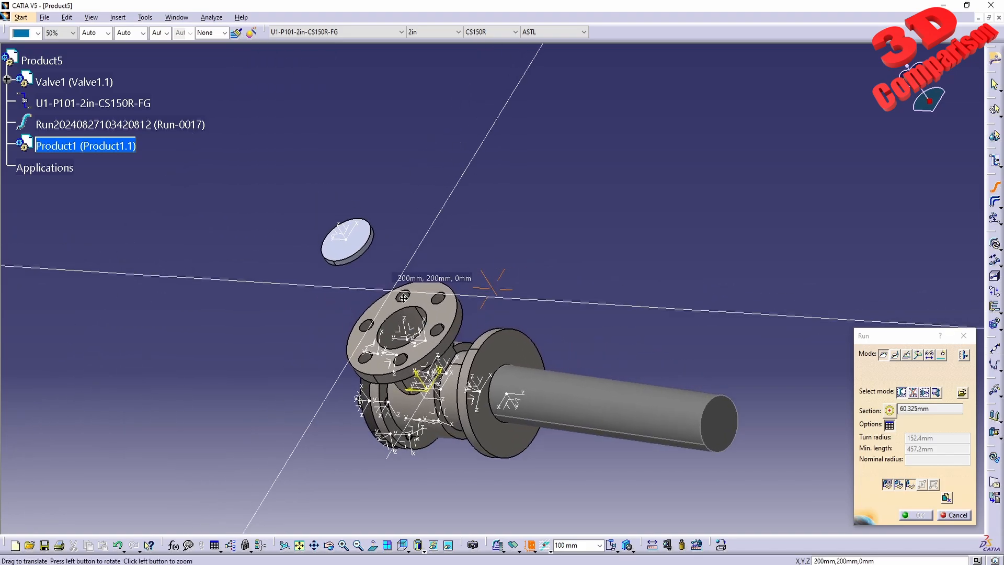
click(896, 355)
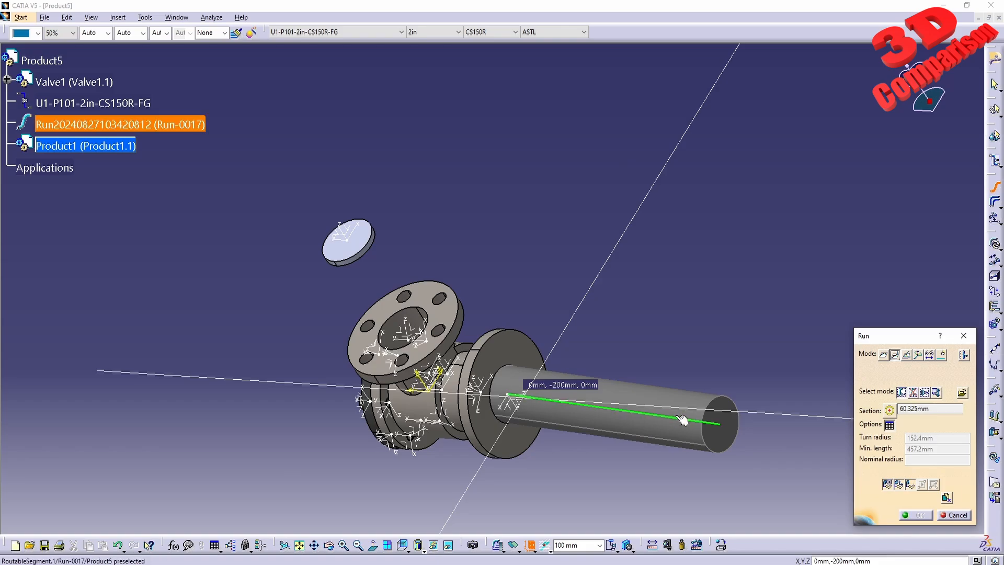
click(728, 427)
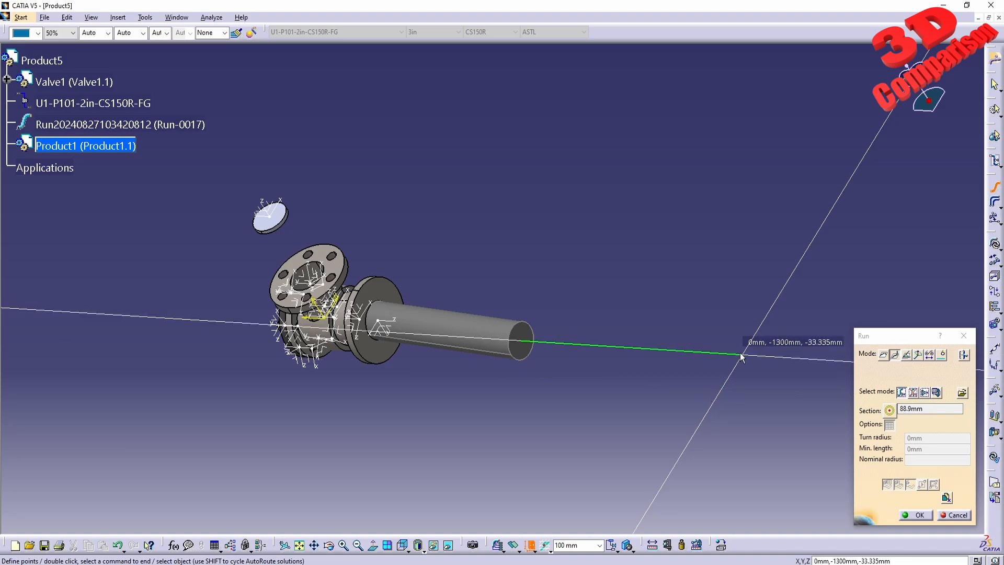
Route the new run through a series of stepped right-angle segments at Z -33.335 mm and finish it
click(660, 358)
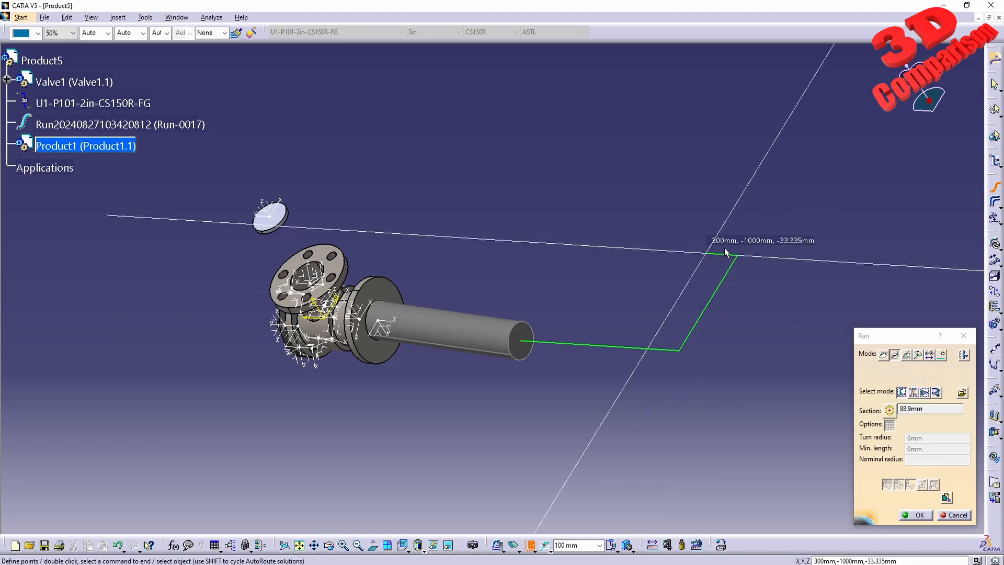
click(756, 223)
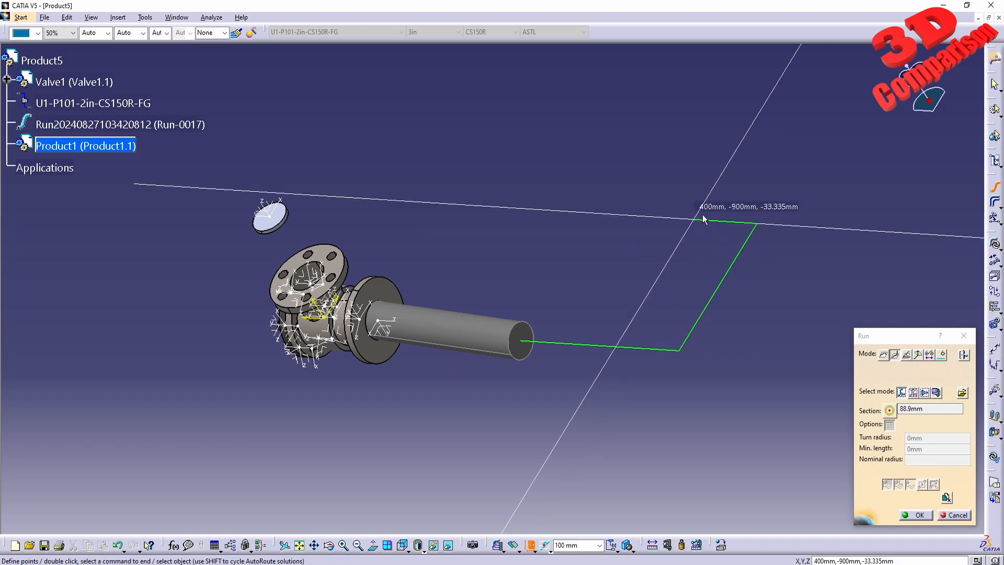
click(567, 211)
click(606, 148)
click(701, 153)
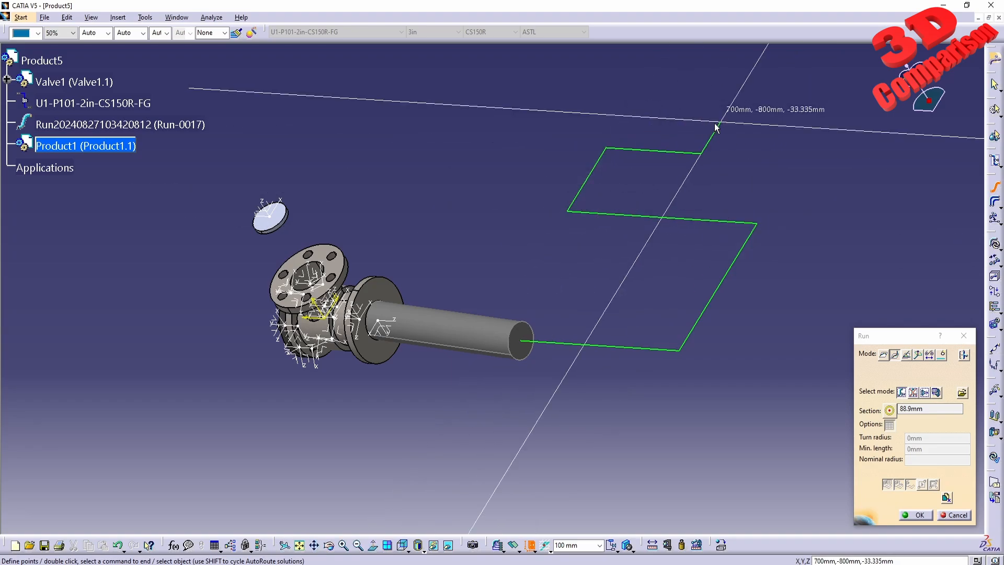
click(715, 125)
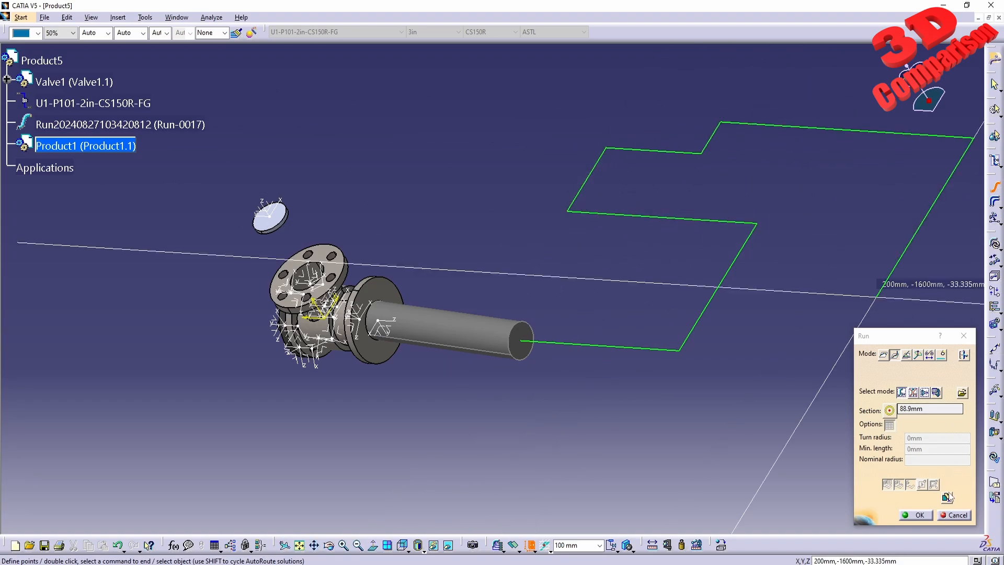
click(920, 515)
Expand Product1 in the tree, make the root Product5 active and delete Product1 together with its run
middle_drag(752, 381, 587, 317)
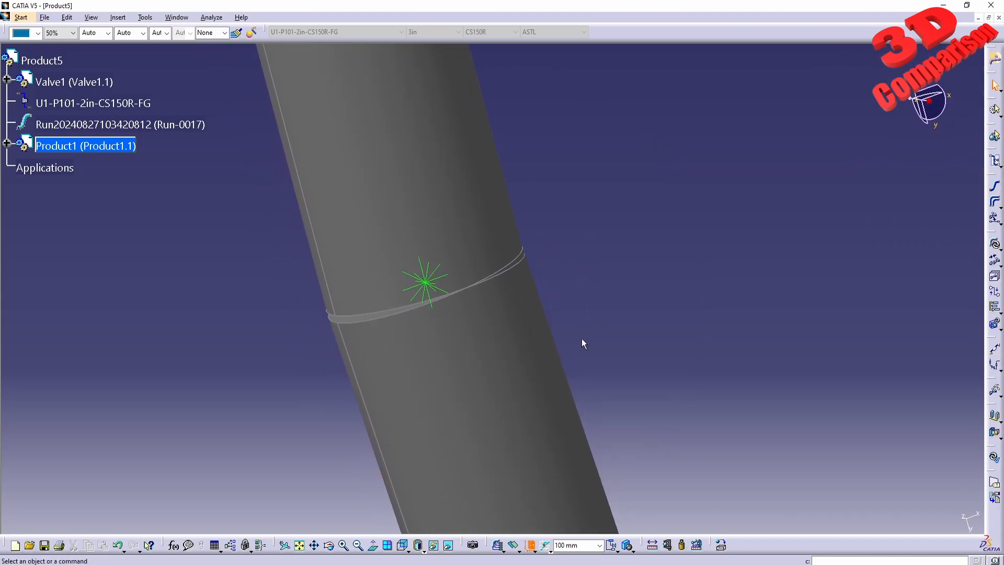
middle_drag(510, 354, 486, 262)
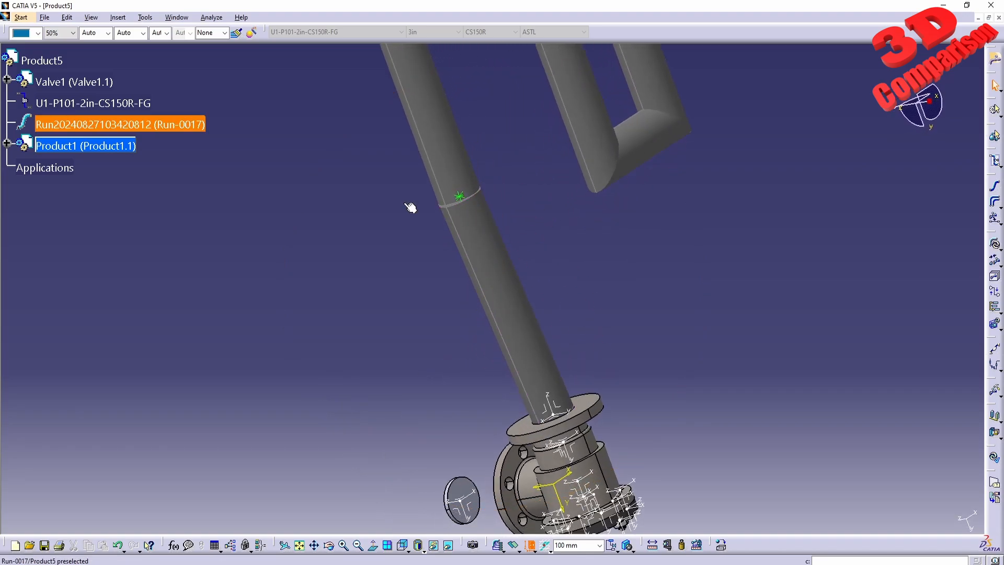
click(7, 143)
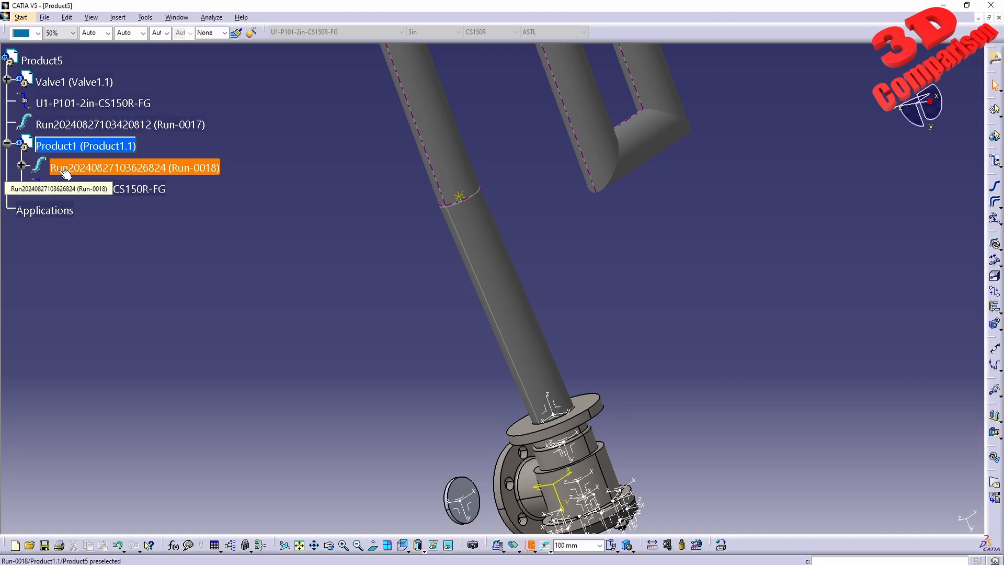
right_click(88, 149)
double_click(47, 63)
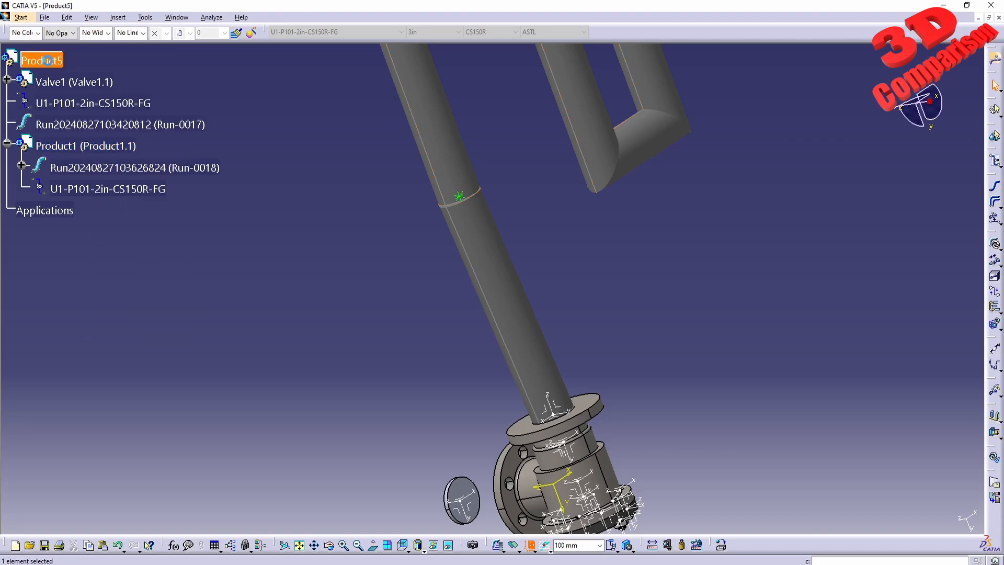
click(86, 147)
key(Delete)
key(Return)
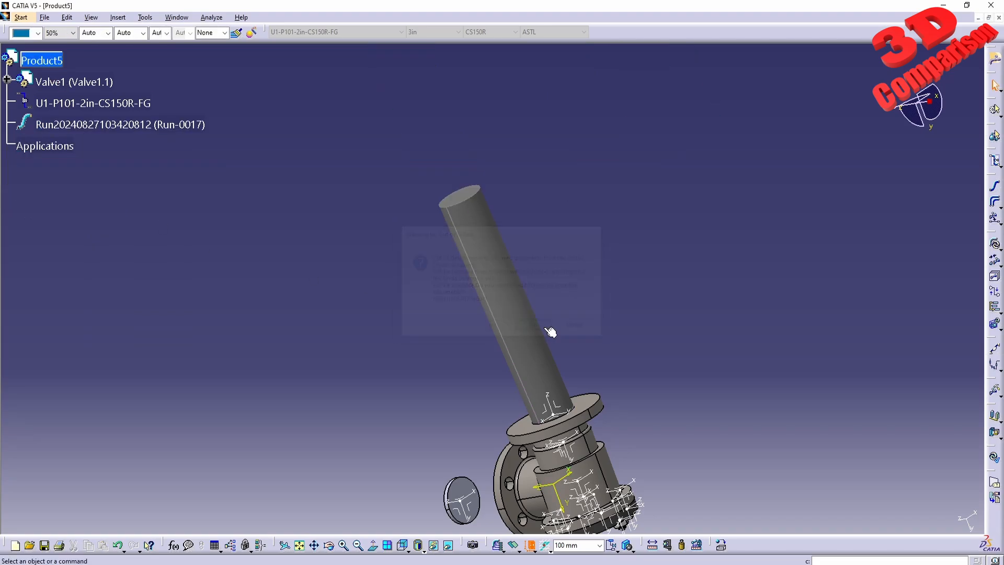
Extend the existing 3in run from its open end, first to about 0, -900, -33.335 mm, with right-angle segments beyond it
middle_drag(437, 182, 514, 266)
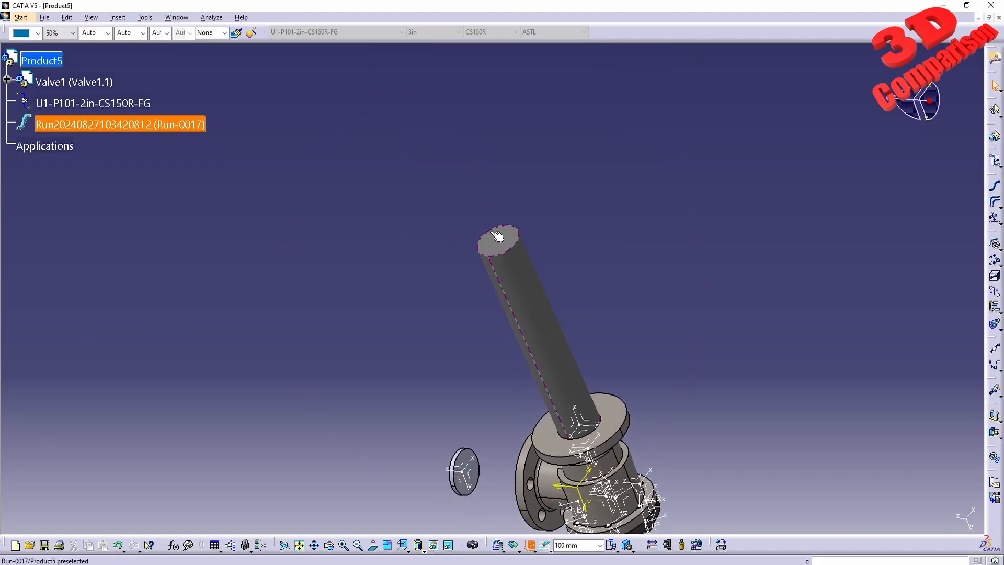
click(503, 245)
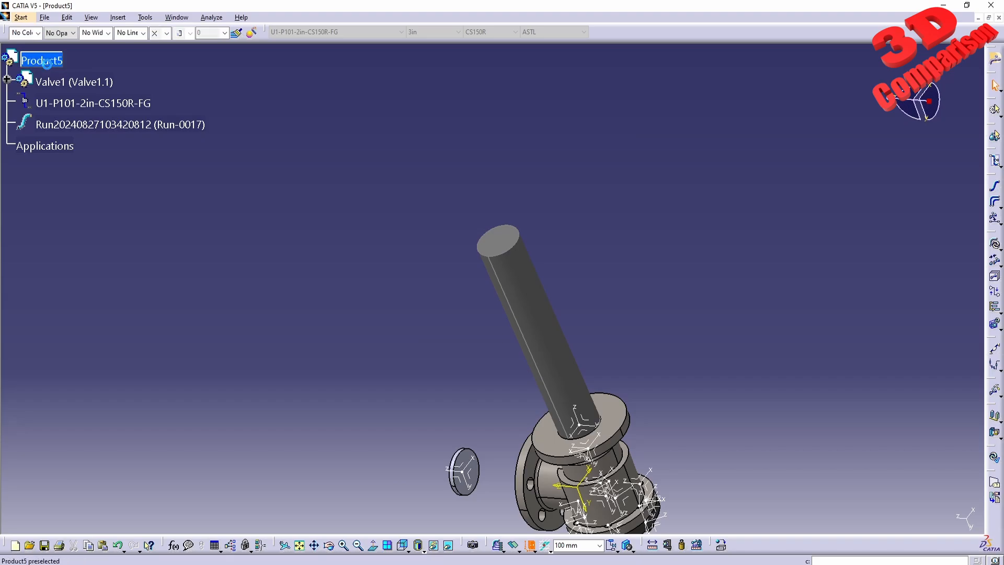
double_click(512, 245)
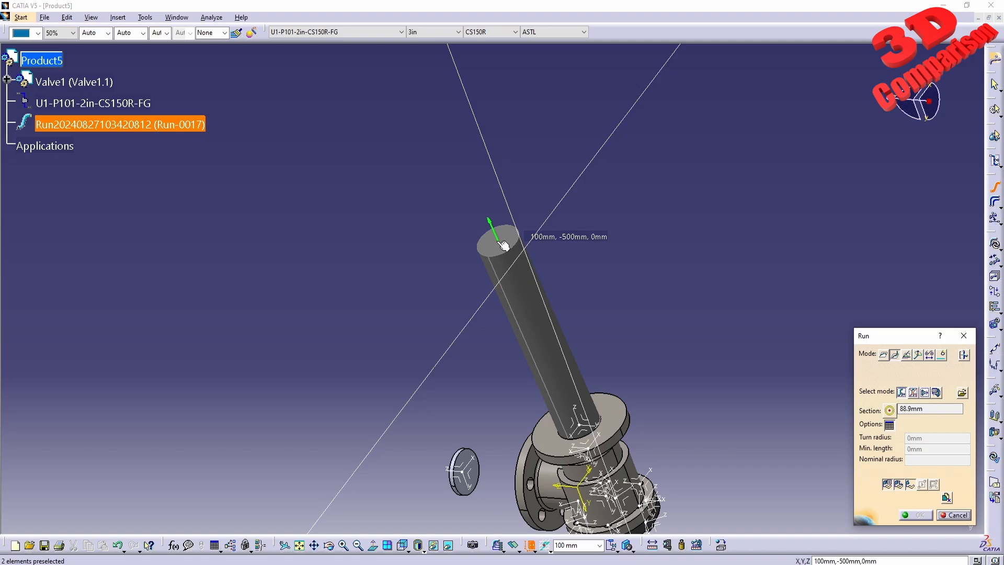
click(503, 244)
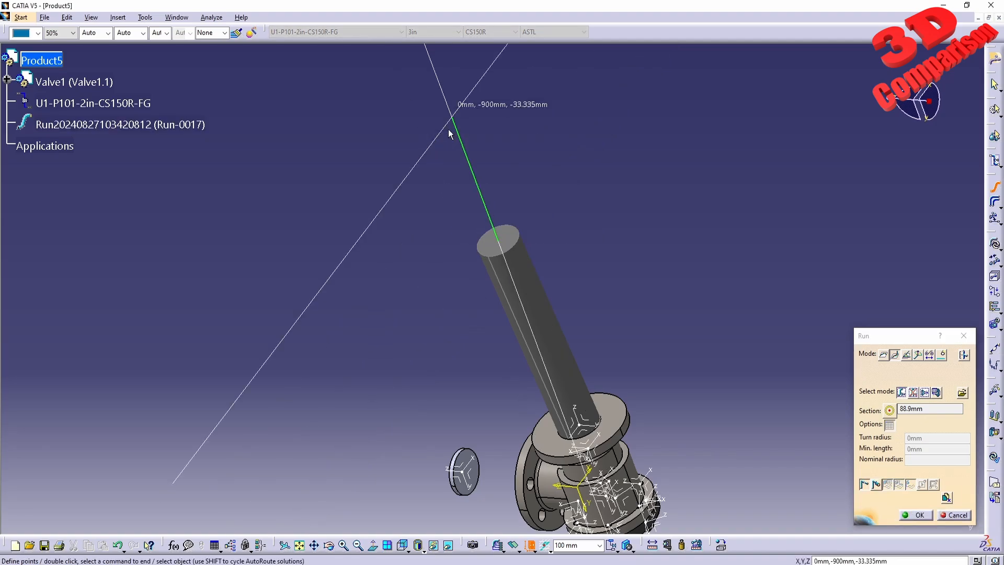
click(448, 130)
click(348, 103)
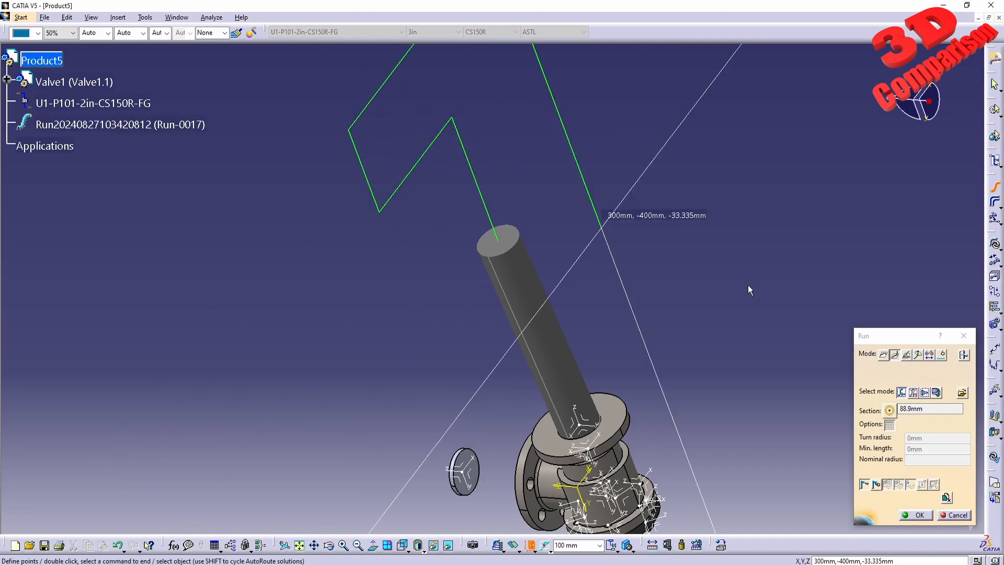
click(918, 514)
Examine the extended run's straightness and bends in the standard side and front views and from an oblique angle
middle_drag(748, 346, 502, 345)
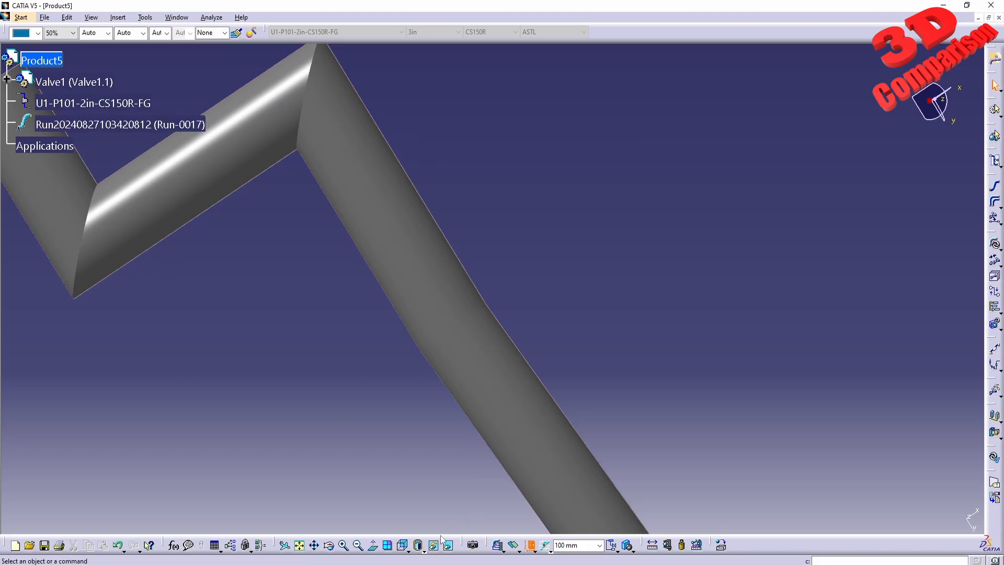
click(402, 549)
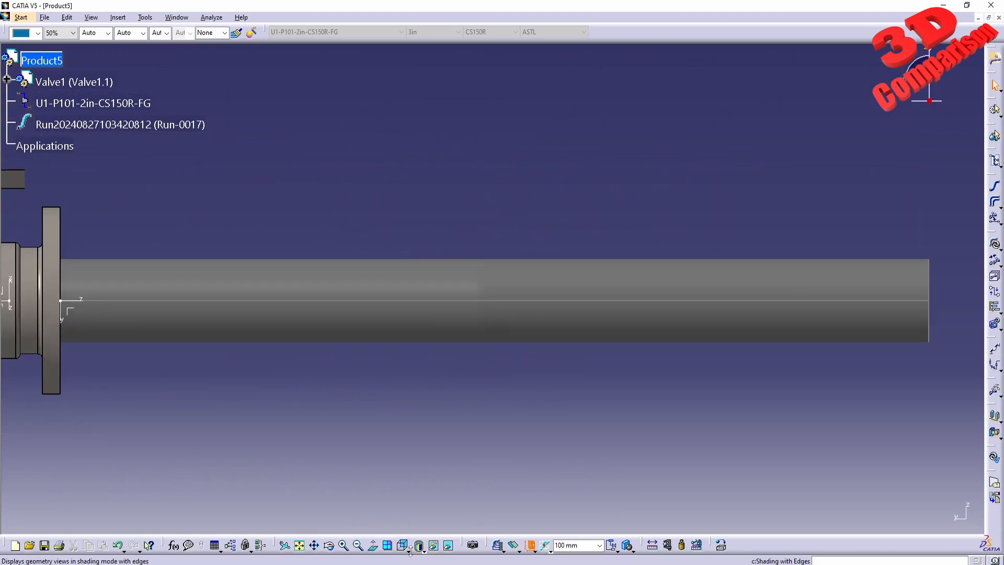
click(404, 548)
click(419, 511)
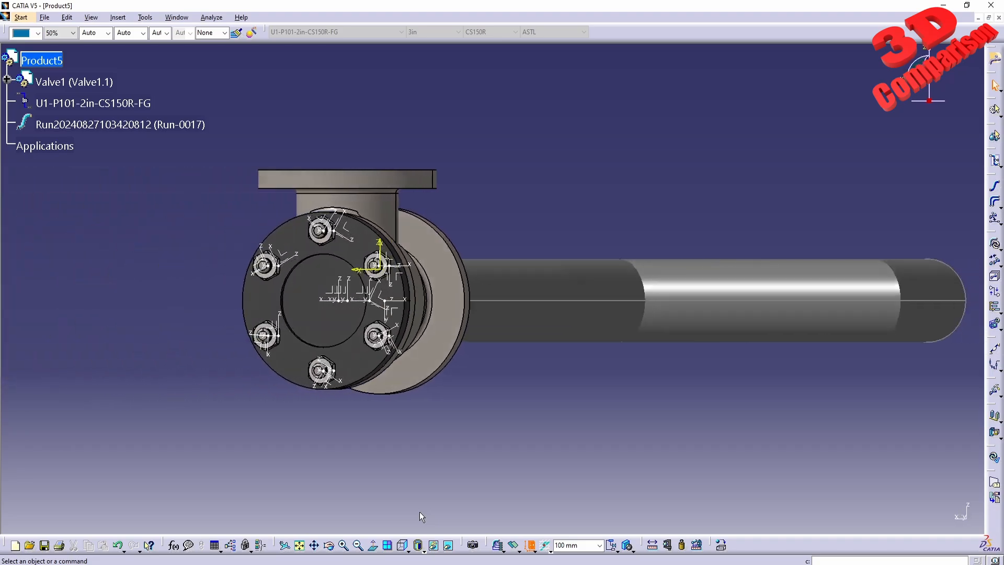
click(411, 551)
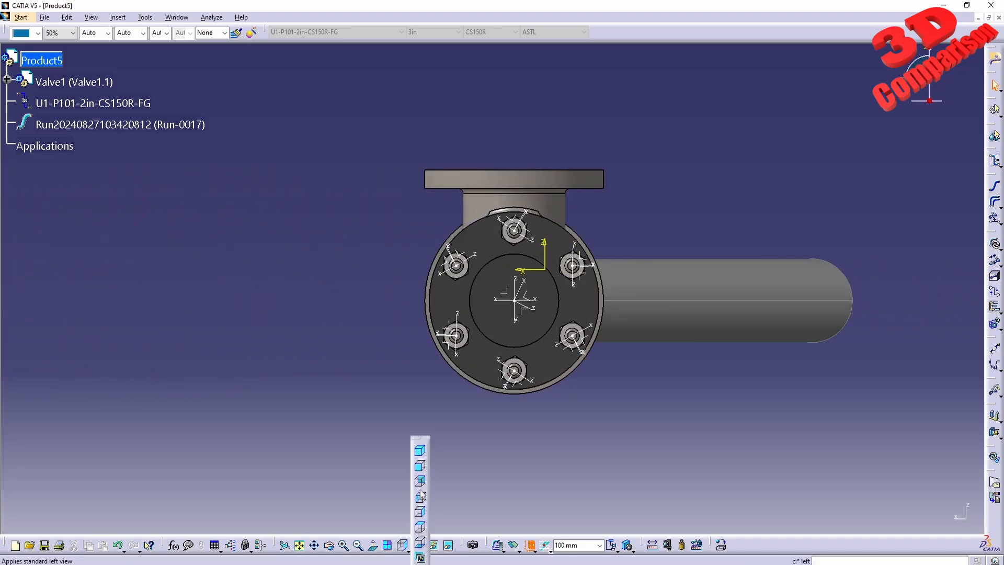
click(420, 468)
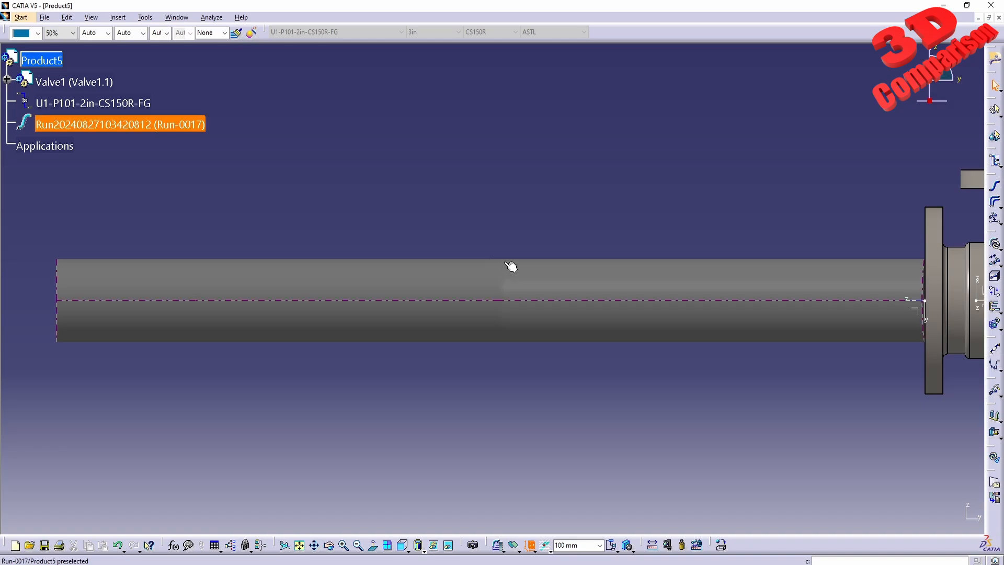
drag(360, 164, 665, 259)
middle_drag(470, 405, 453, 305)
middle_drag(497, 419, 469, 321)
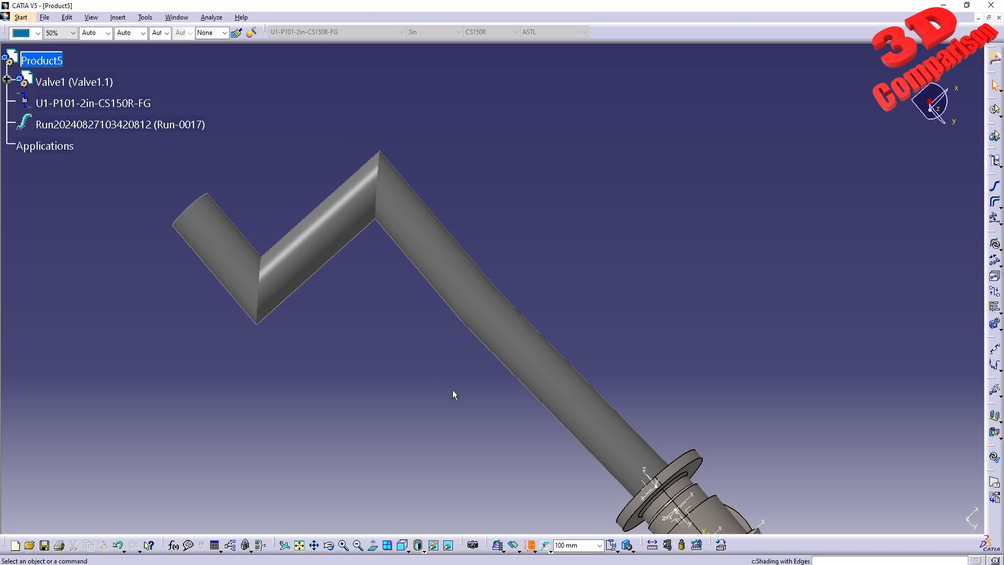
middle_drag(483, 457, 423, 519)
Examine the joint between the original pipe and its extension in the standard front and top views
click(404, 545)
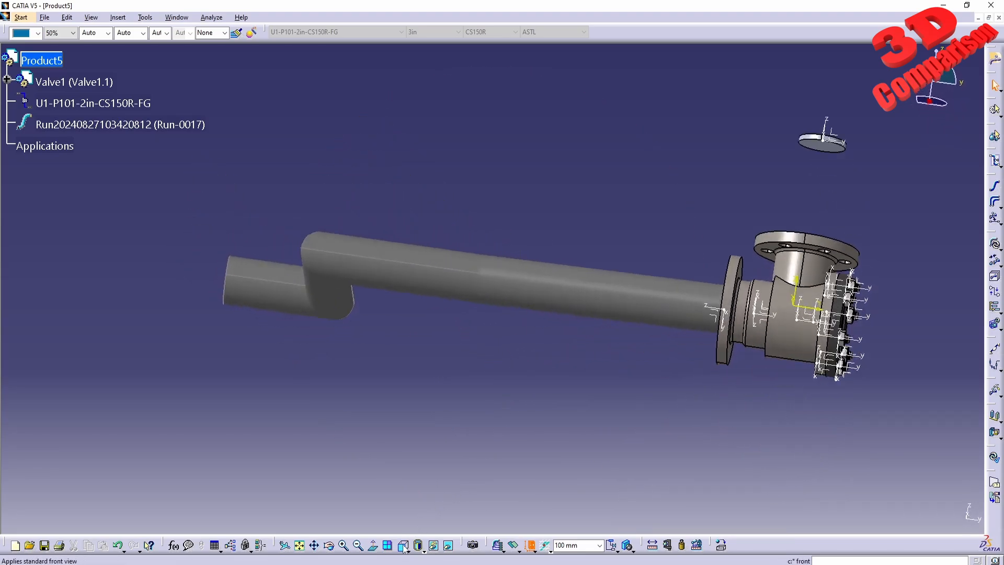
click(409, 551)
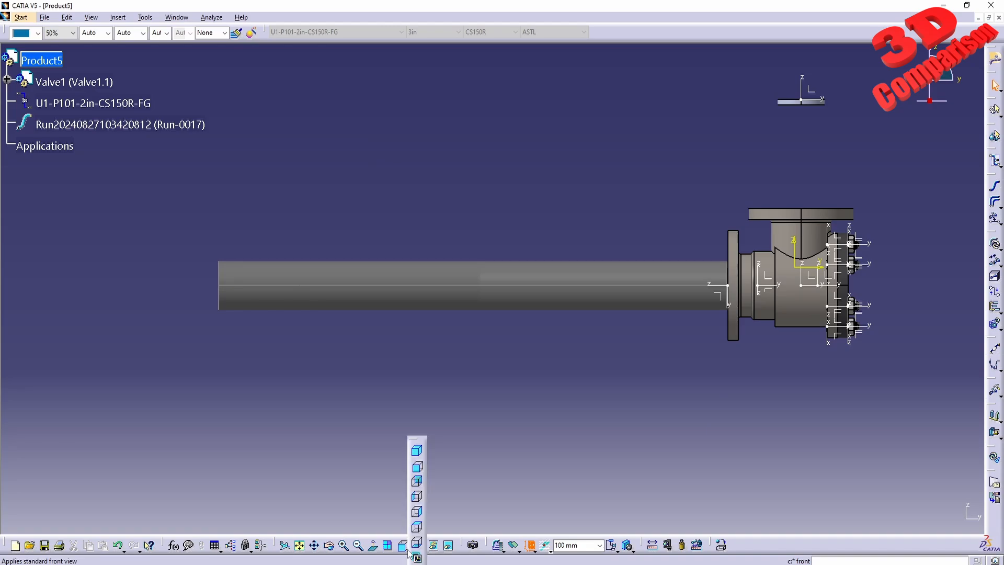
click(547, 381)
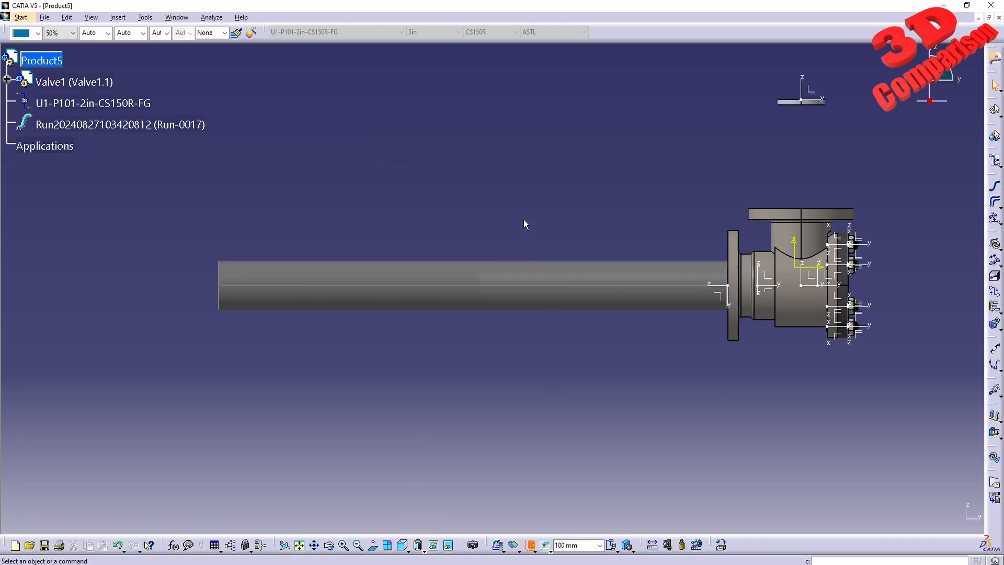
click(408, 551)
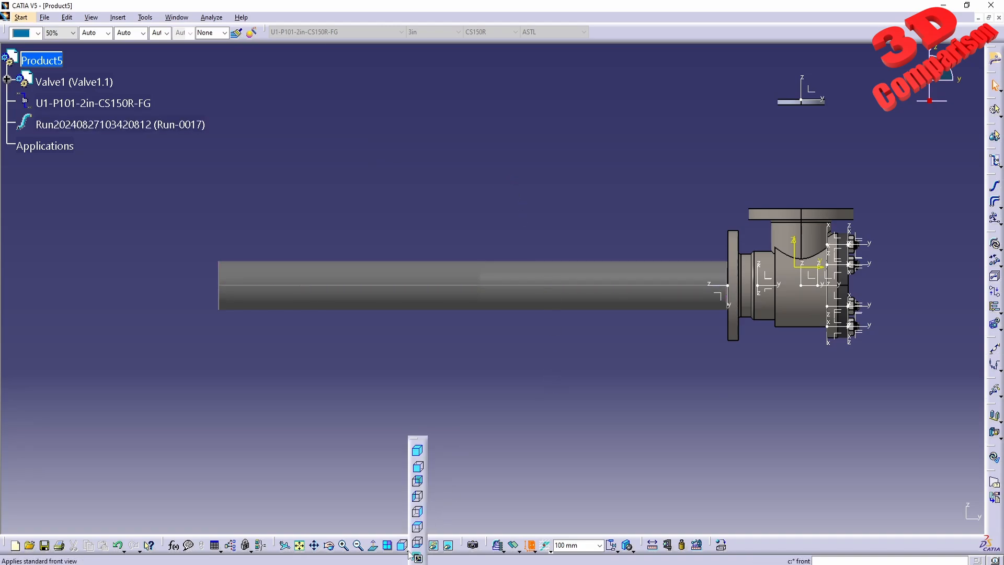
click(417, 527)
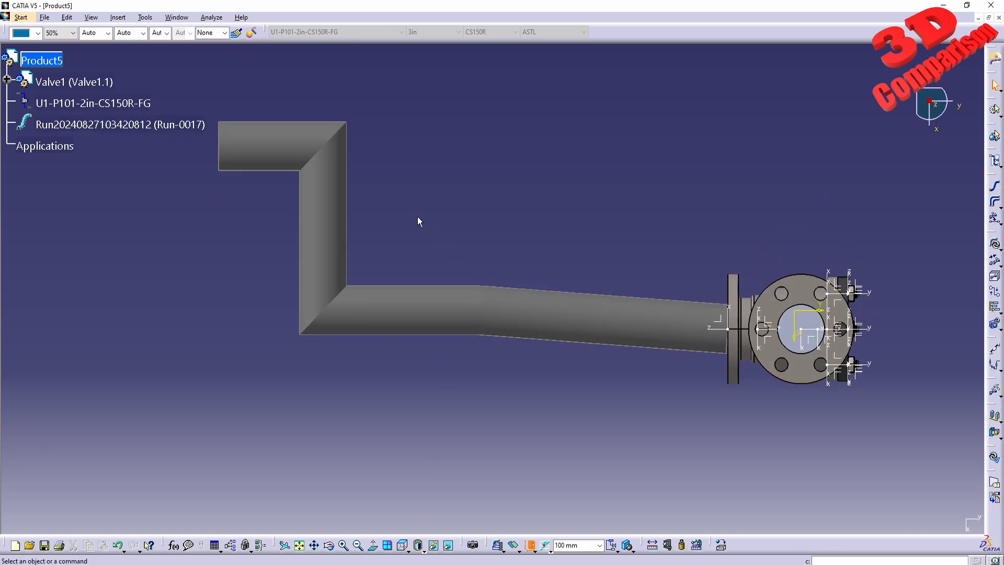
drag(373, 211, 533, 286)
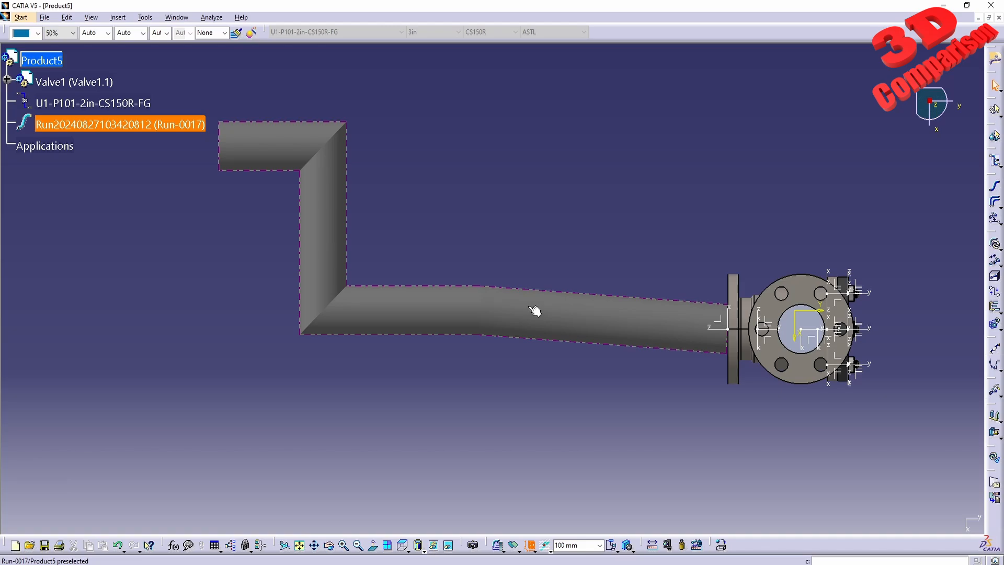
Delete the extended pipe run from the root assembly
click(124, 121)
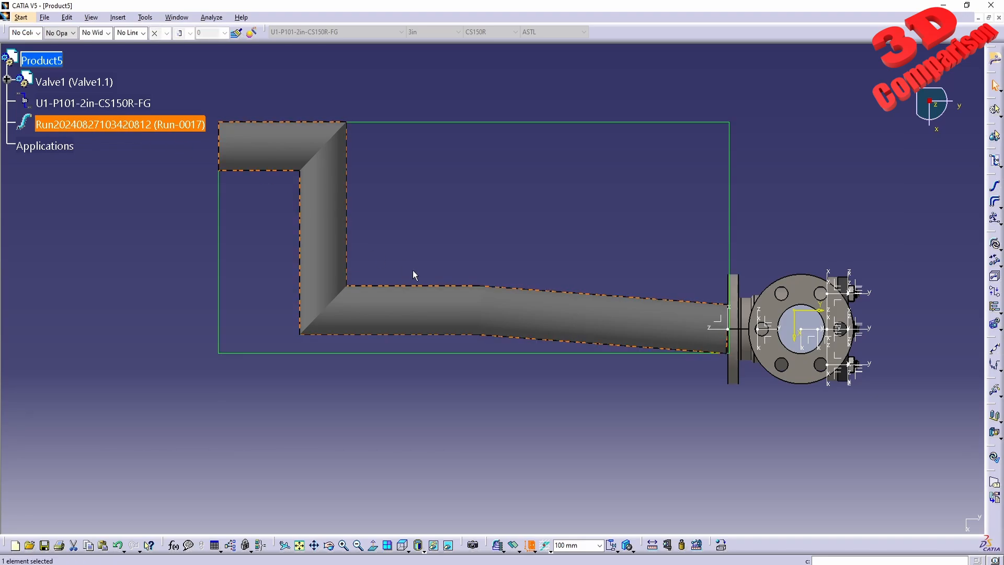
key(Delete)
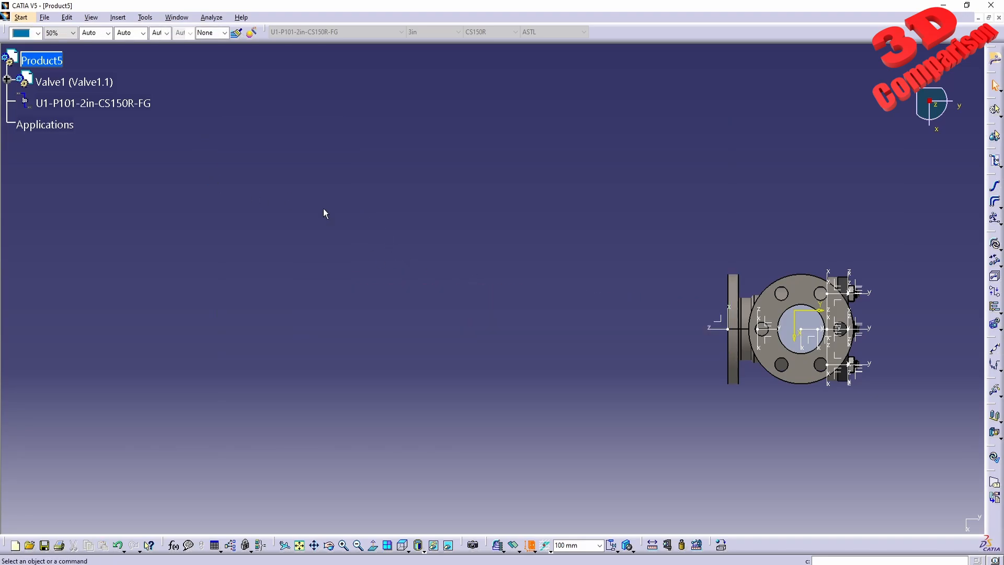
Start a 3in run in Slope mode from the valve's open flange opening and set its slope to 15deg
middle_drag(455, 276, 518, 291)
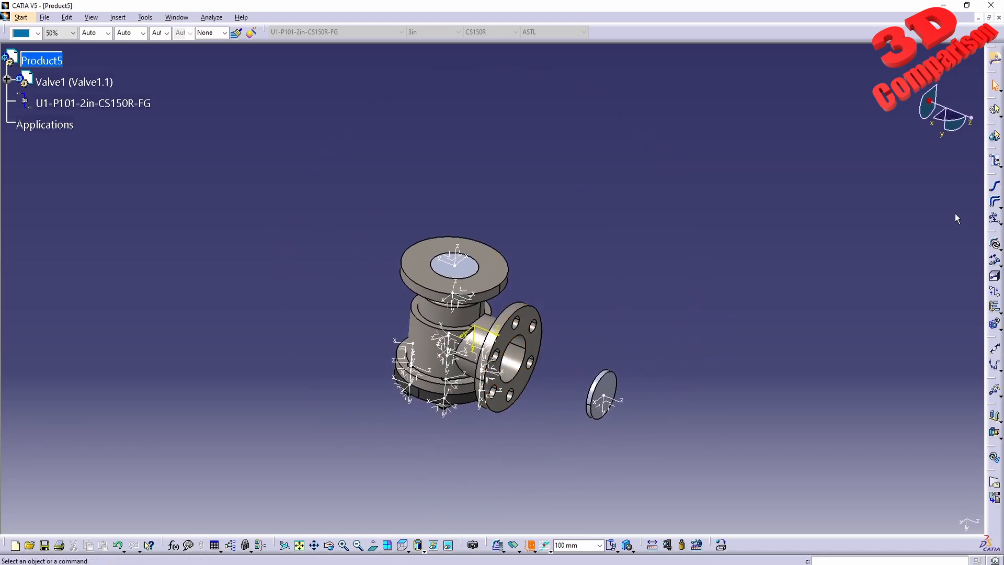
click(994, 186)
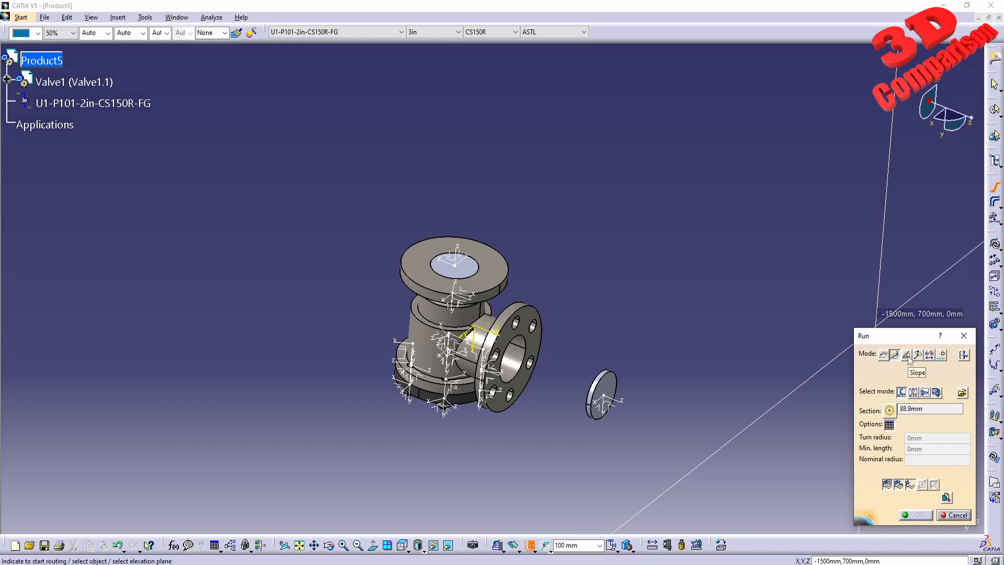
click(908, 357)
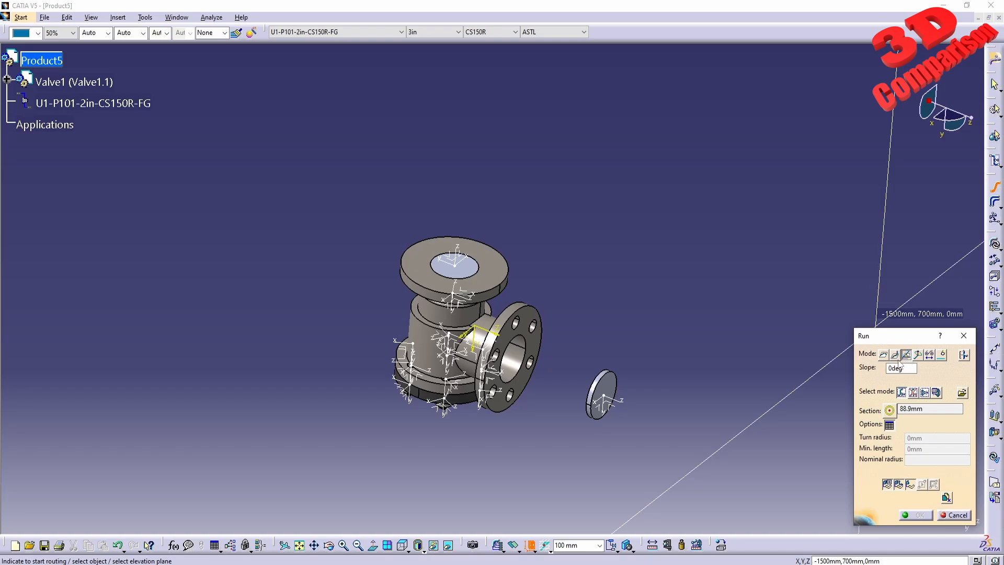
click(461, 269)
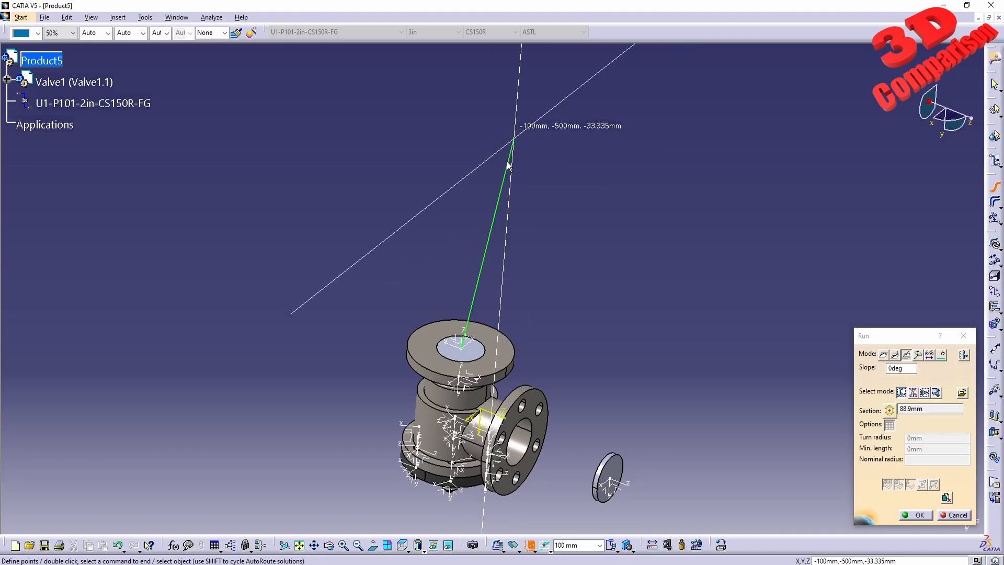
click(402, 545)
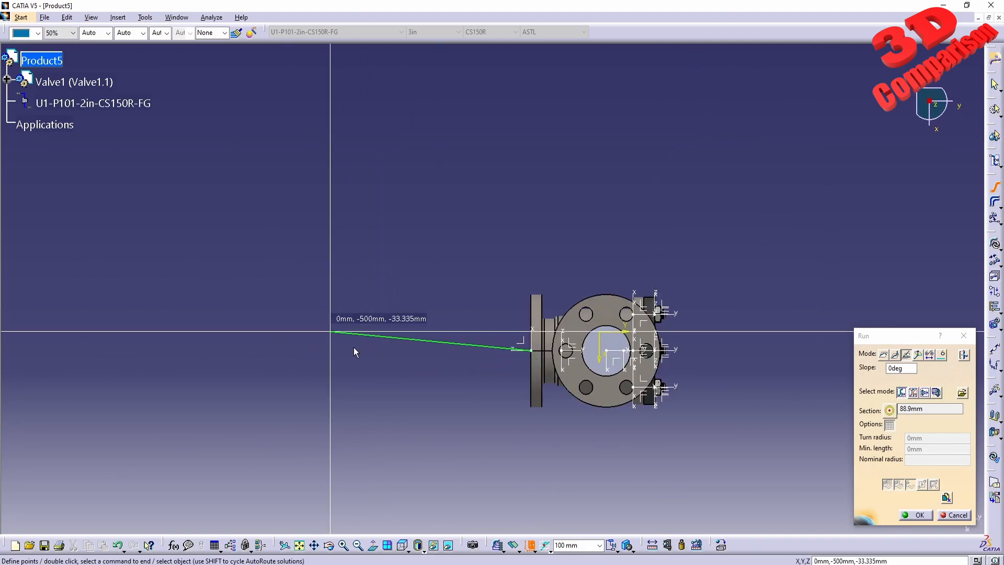
click(895, 368)
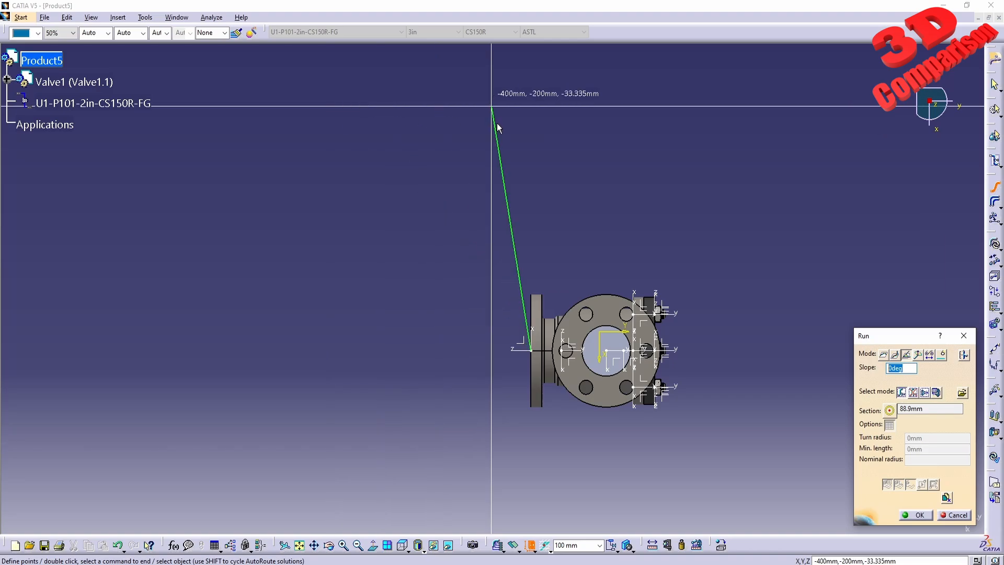
text(15)
key(Return)
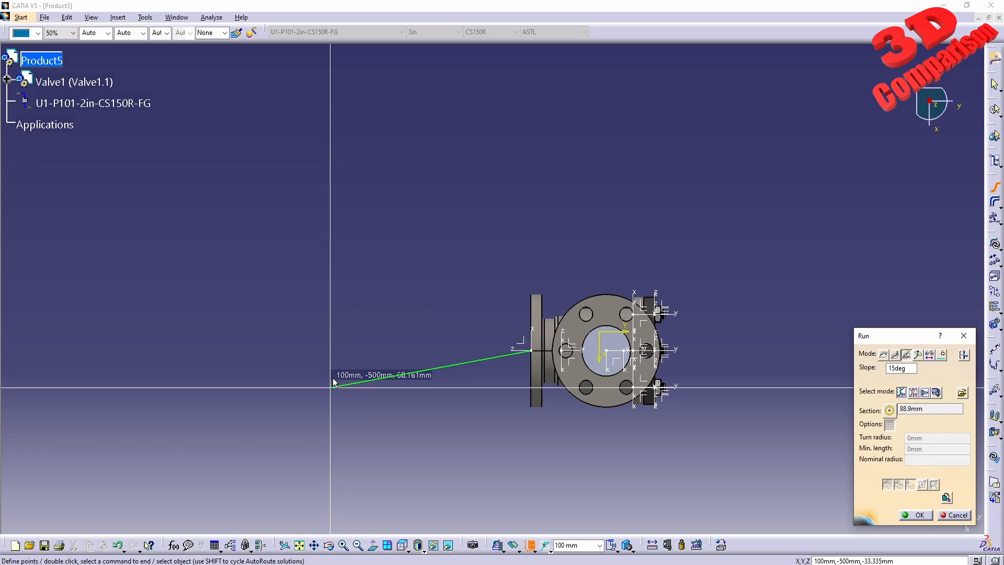
Route the sloped run through four points in plan, from about 0, -500 mm to about -400, -200 mm, and create it
click(324, 318)
click(223, 218)
click(276, 106)
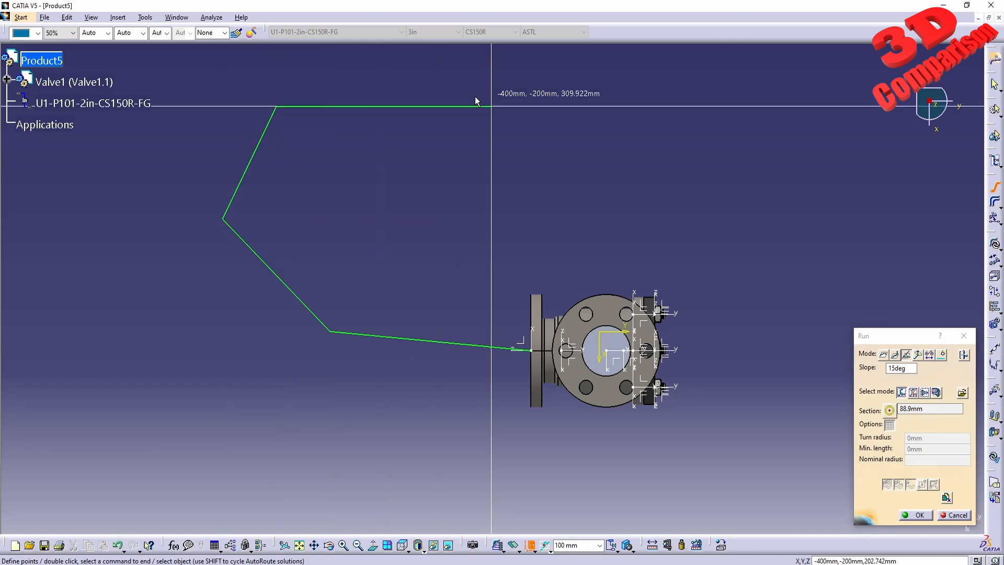
click(491, 106)
click(916, 515)
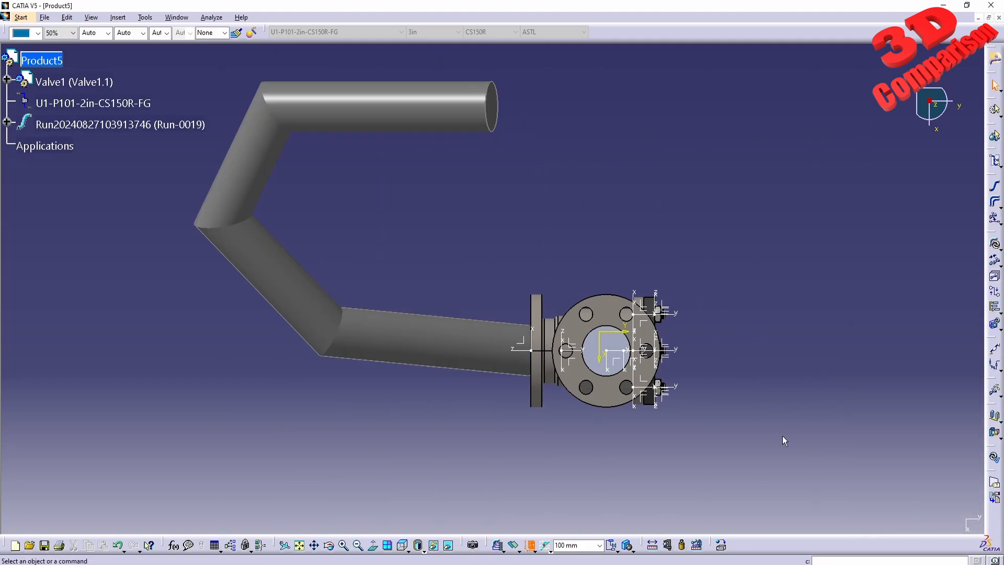
Examine the sloped run from an oblique angle and delete it from the root product
middle_drag(526, 316, 488, 229)
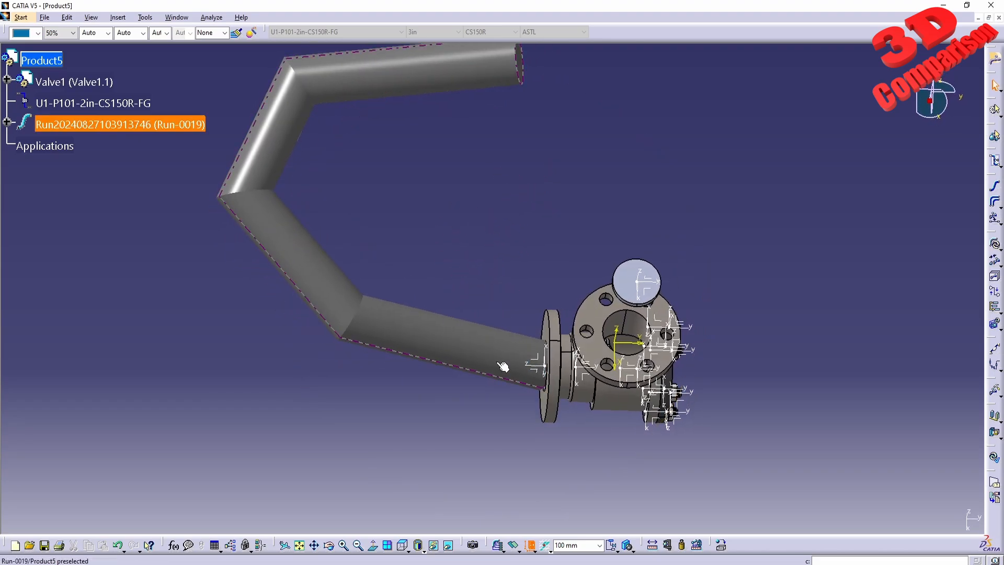
click(162, 127)
key(Delete)
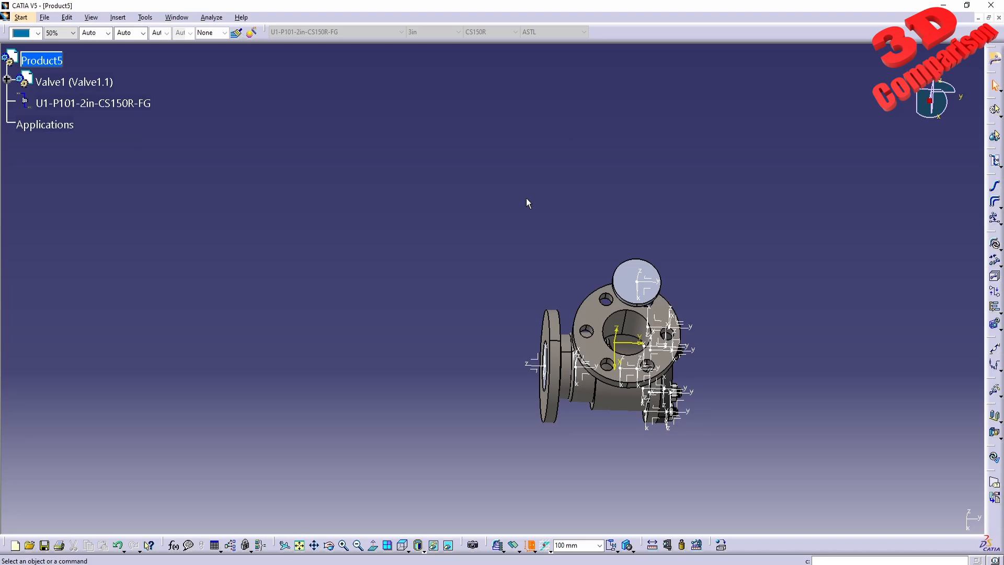
click(401, 545)
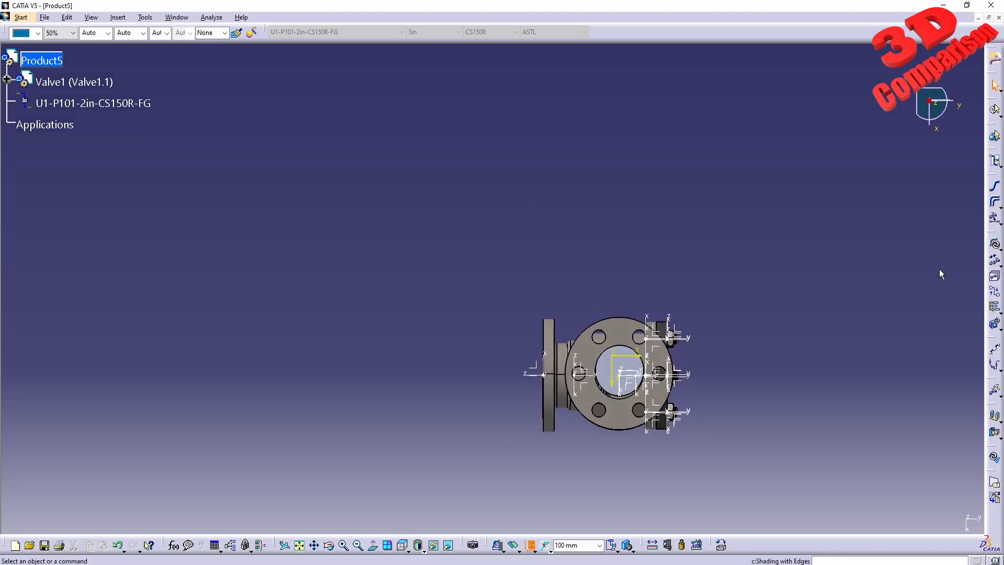
click(995, 185)
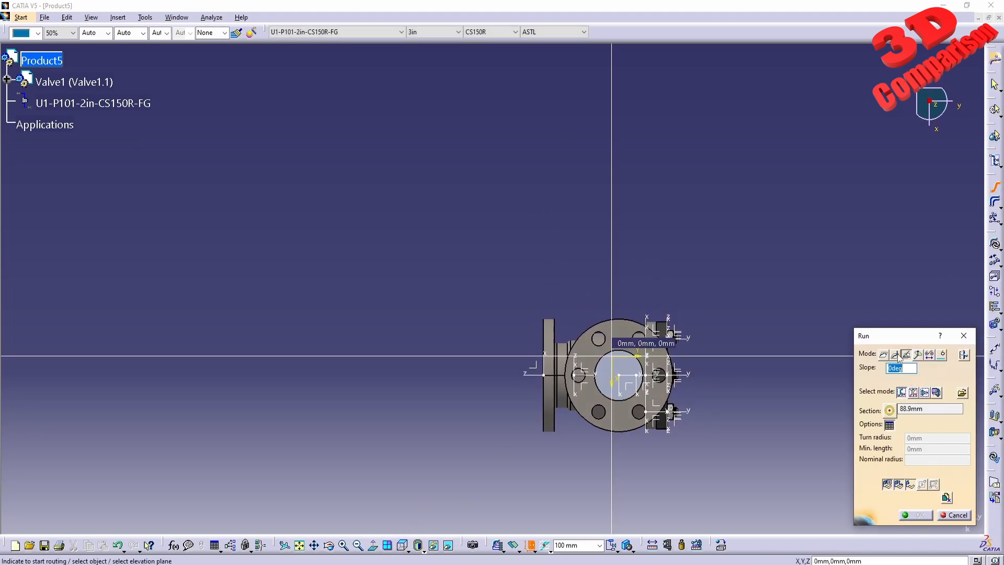
click(544, 375)
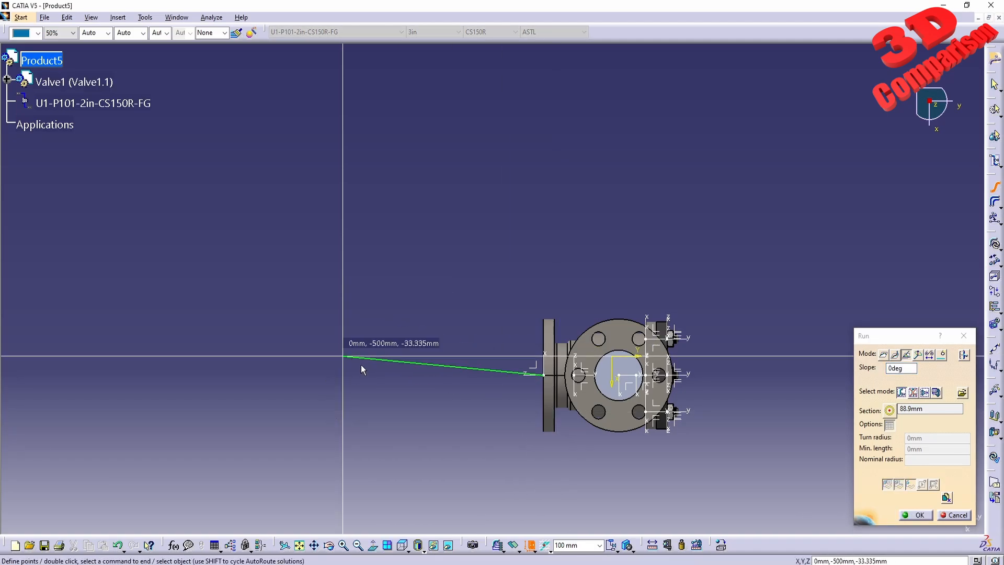
key(Escape)
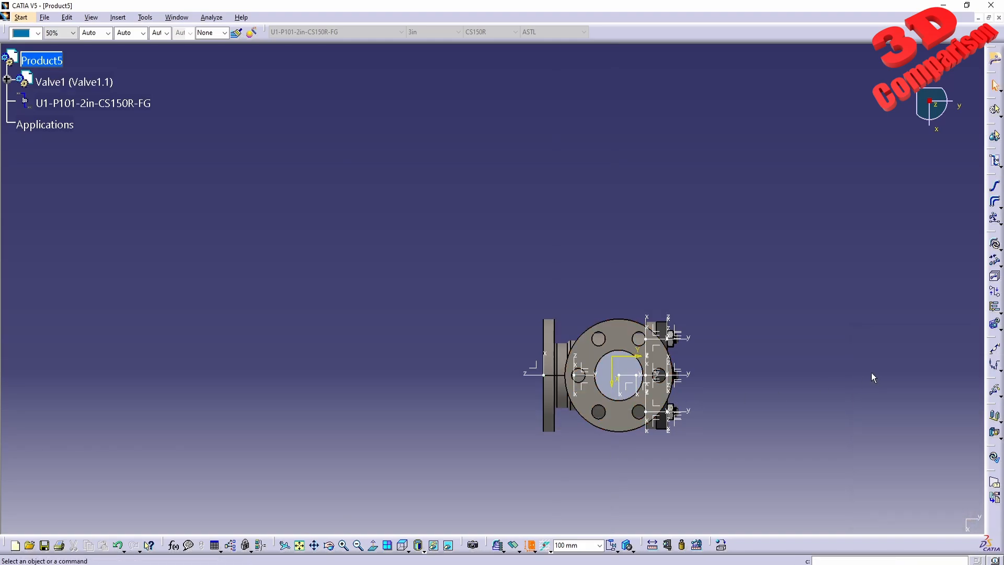
Route a 3in run from the valve's flange through right-angle segments in plan, ending at about -423, -353, -33.335 mm
click(994, 185)
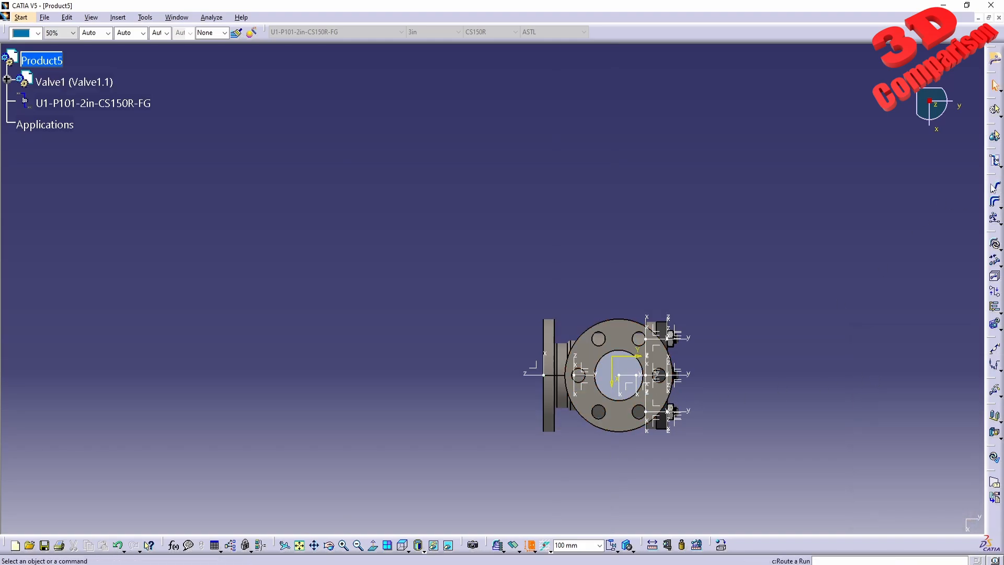
click(552, 379)
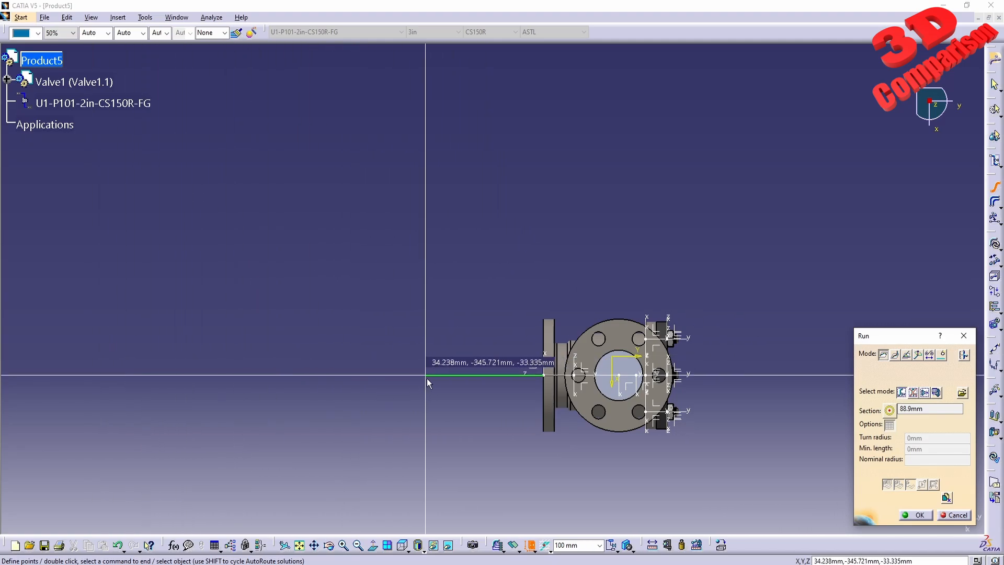
click(281, 369)
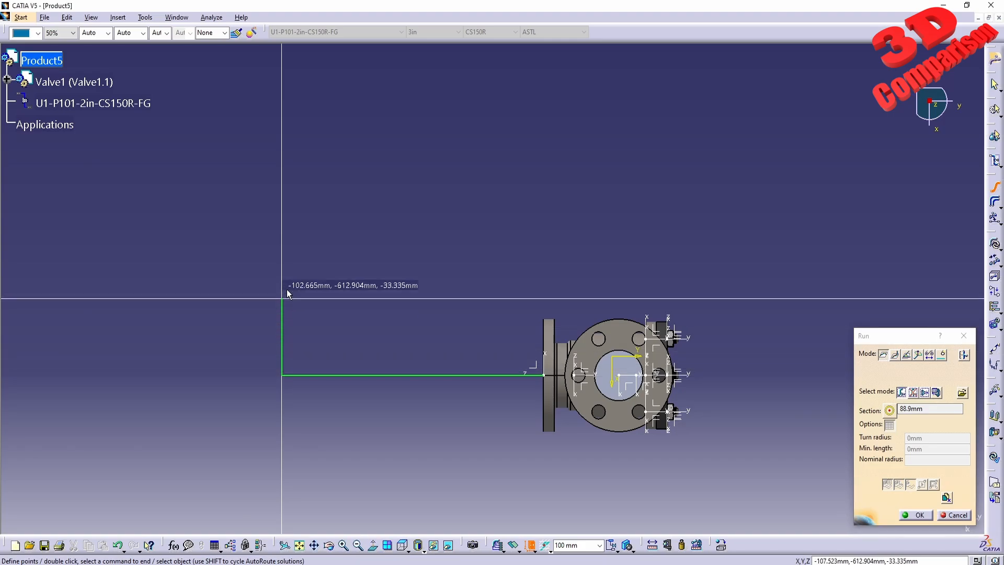
click(423, 207)
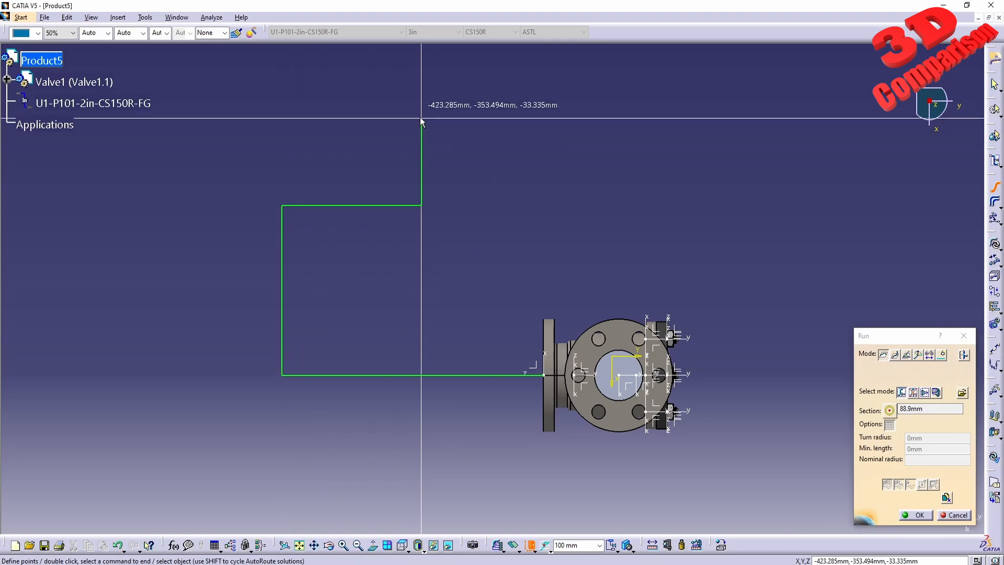
click(420, 118)
click(924, 516)
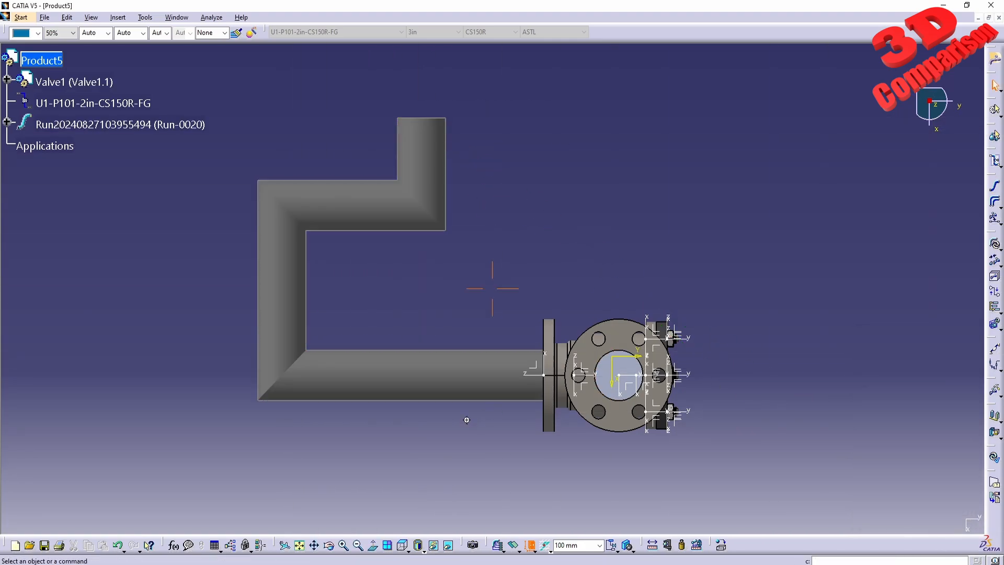
Extend the run straight along its axis from the open end in Directional mode, to the 1000 mm position
middle_drag(493, 287, 590, 337)
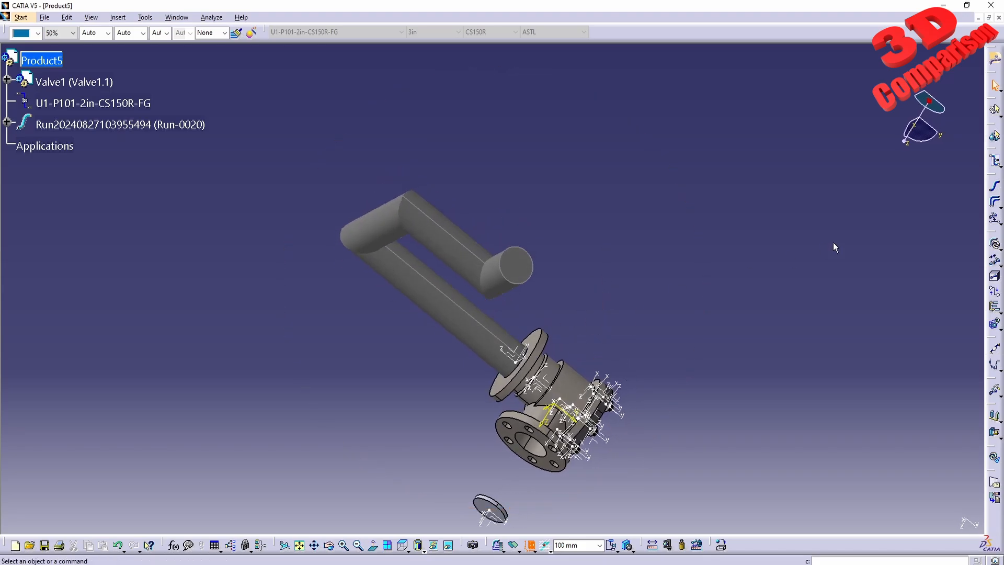
click(995, 186)
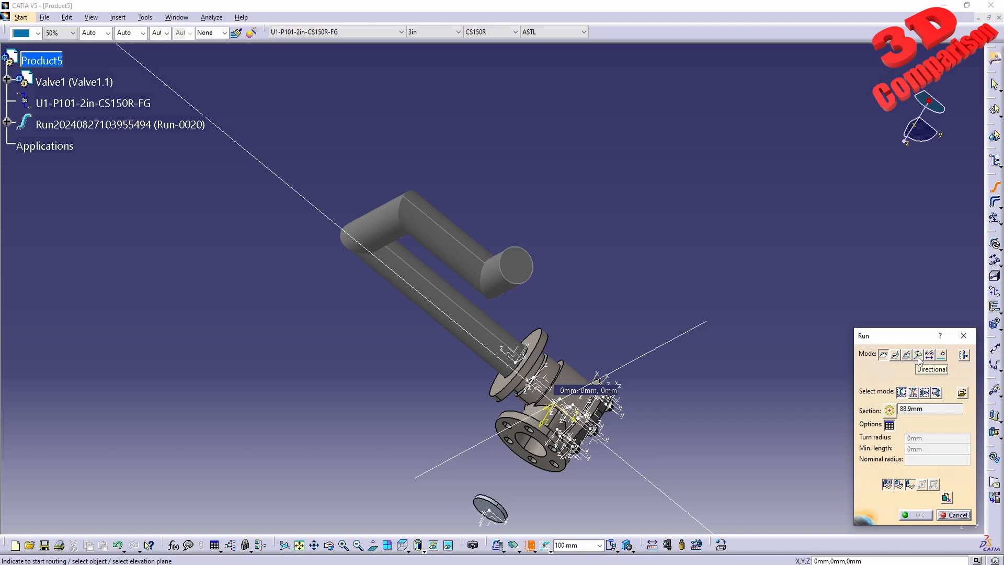
click(918, 356)
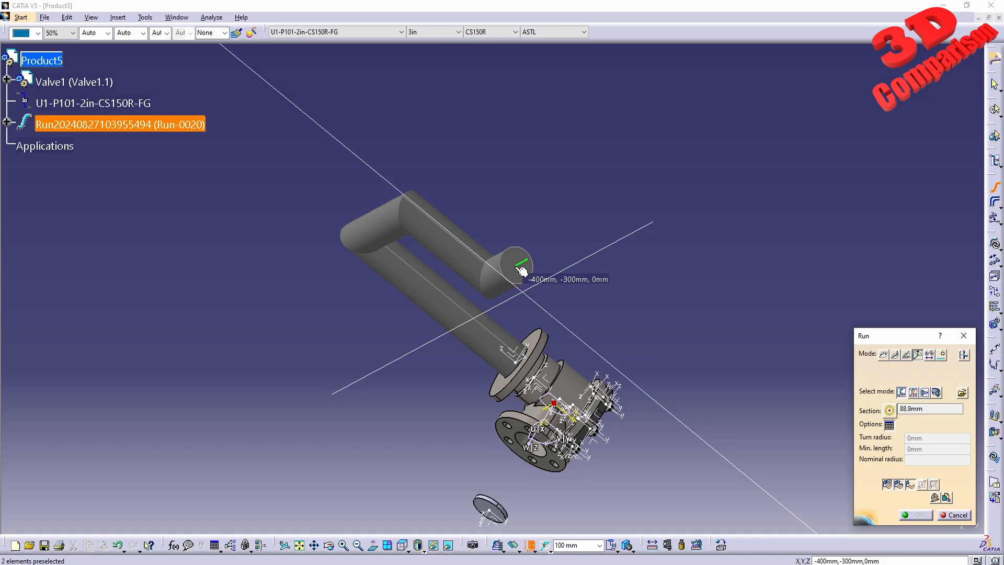
middle_drag(510, 343, 518, 322)
click(519, 243)
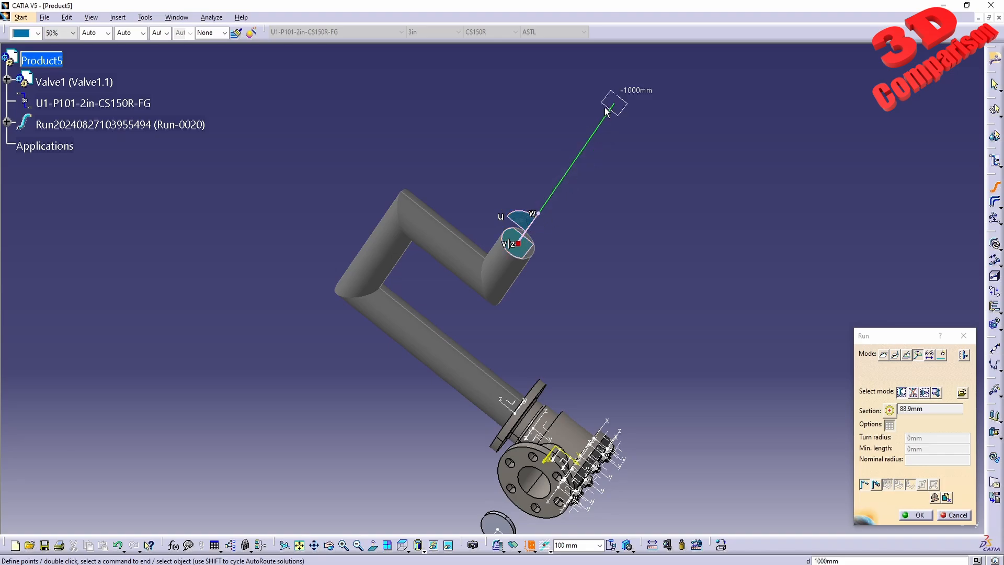
click(613, 102)
double_click(613, 102)
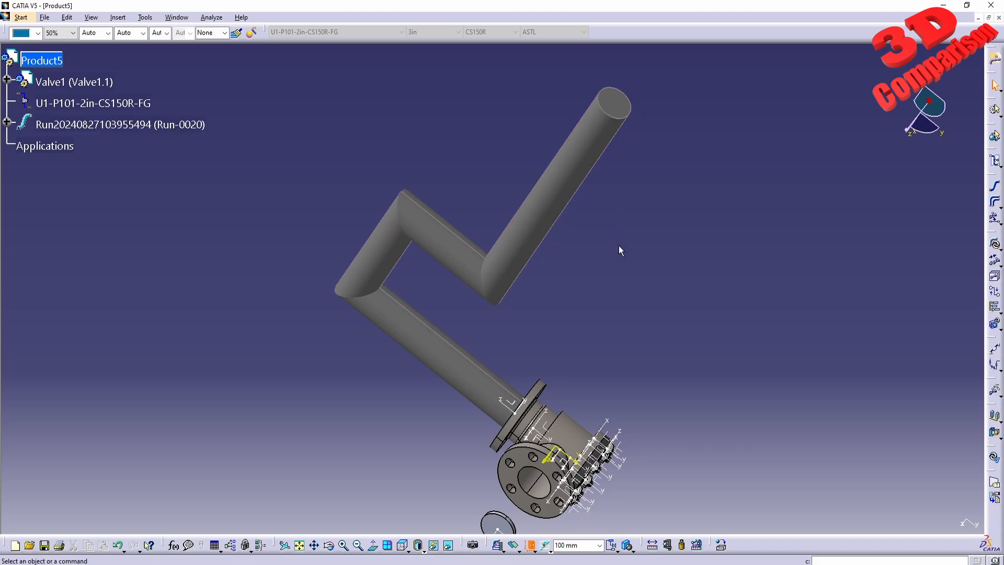
Start another 3in run and set its routing to EdgeLine mode
click(994, 186)
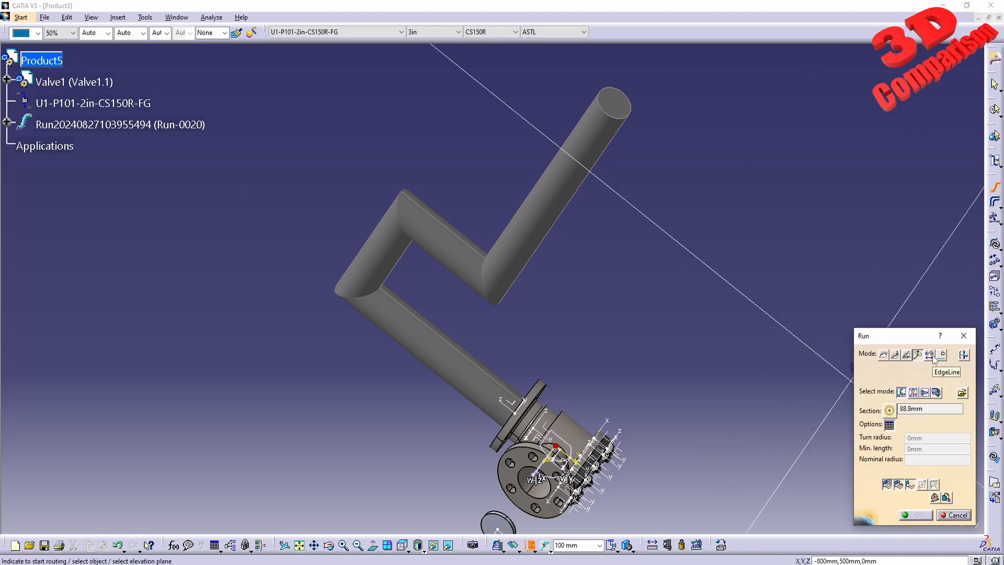
click(933, 359)
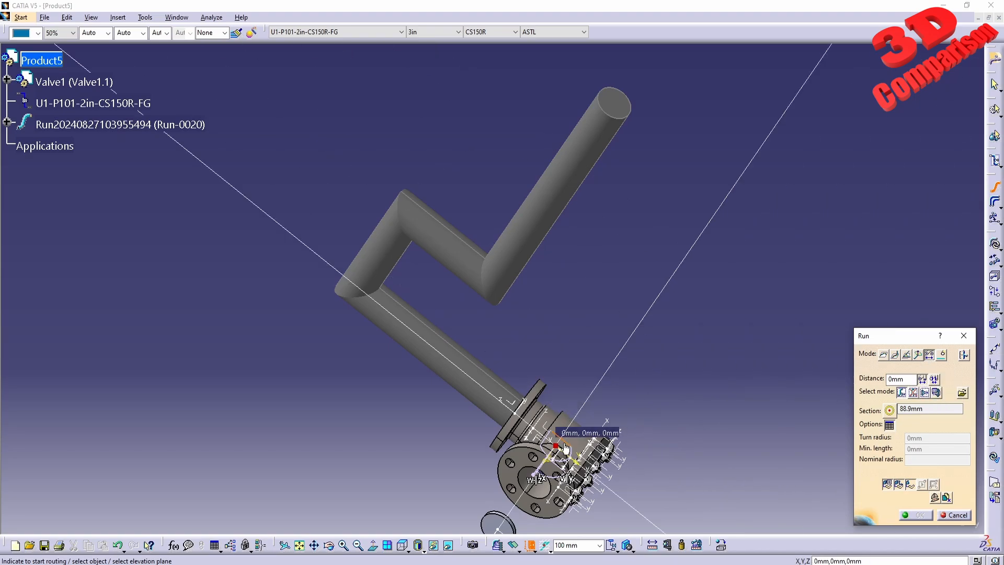
middle_drag(615, 417, 519, 309)
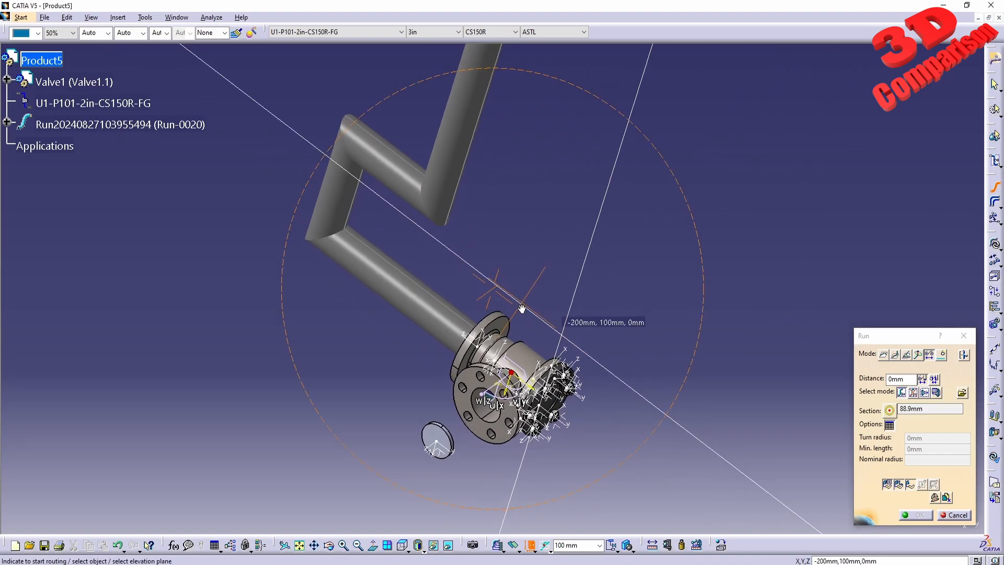
Switch the run to offset mode with 0 mm offset and try to start it on the valve body's cylindrical face
click(943, 360)
middle_drag(580, 391, 522, 296)
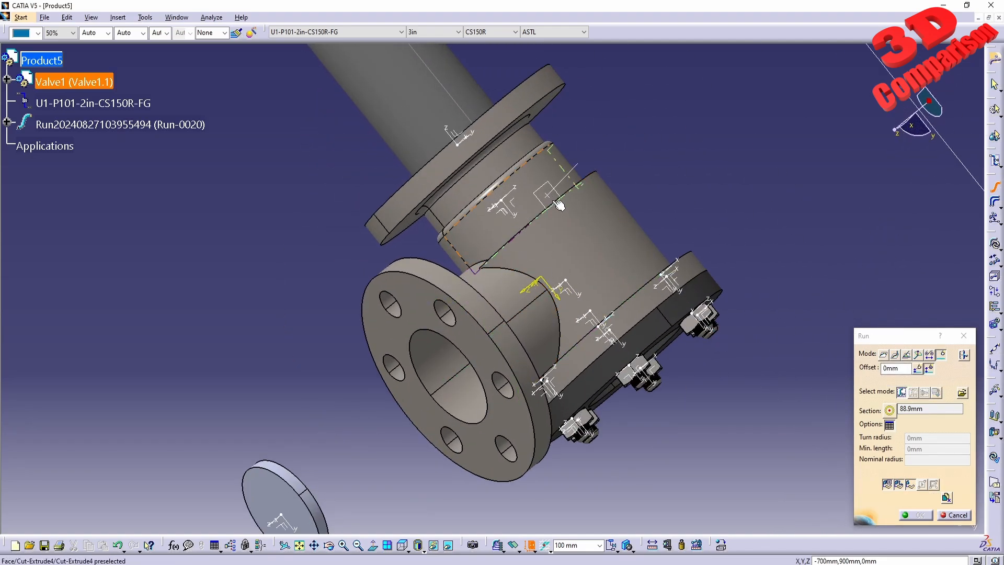
middle_drag(577, 227, 620, 346)
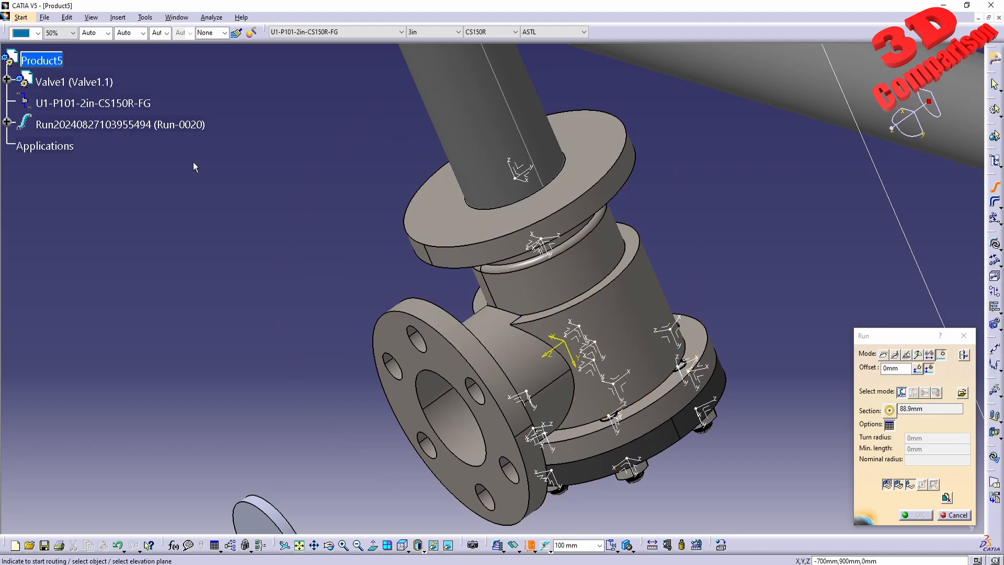
click(7, 79)
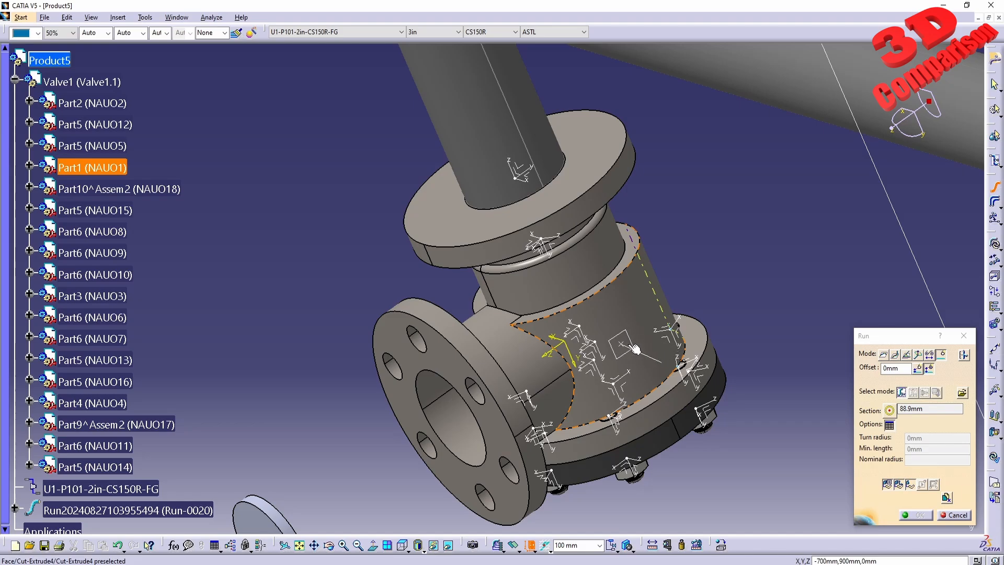
click(639, 343)
middle_drag(673, 406, 636, 258)
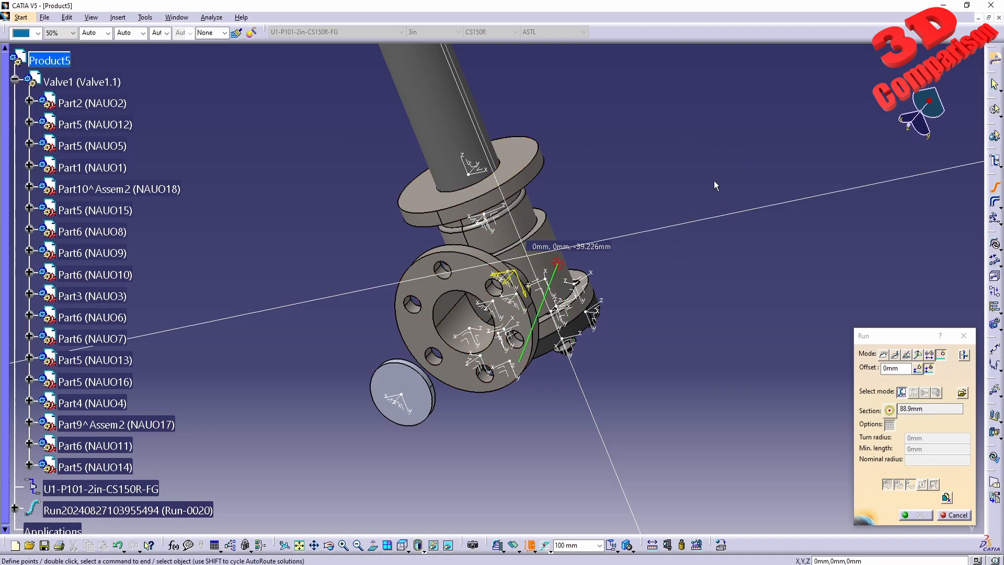
Check the run's start point on the valve in plan and side views, and cancel the run
click(403, 546)
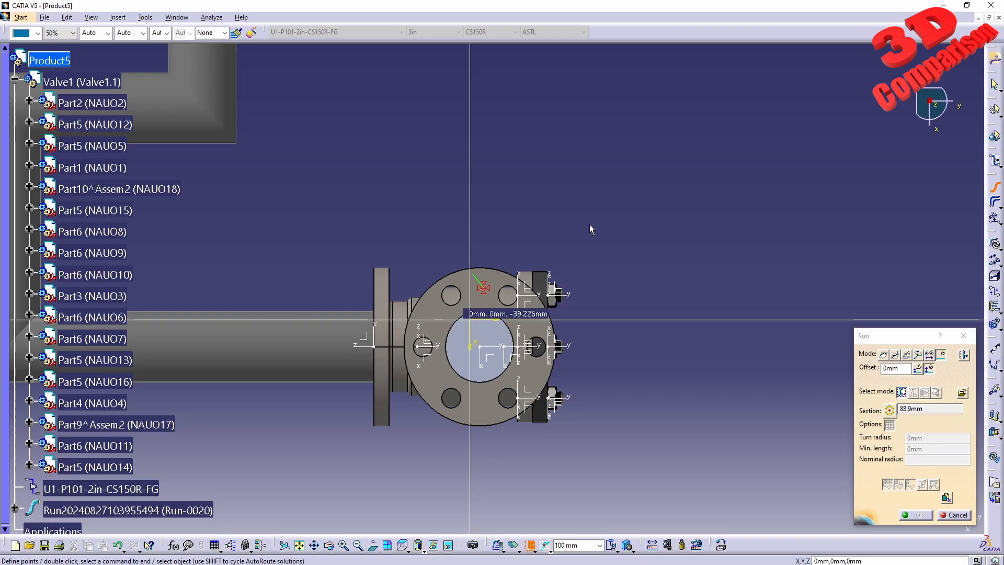
click(408, 549)
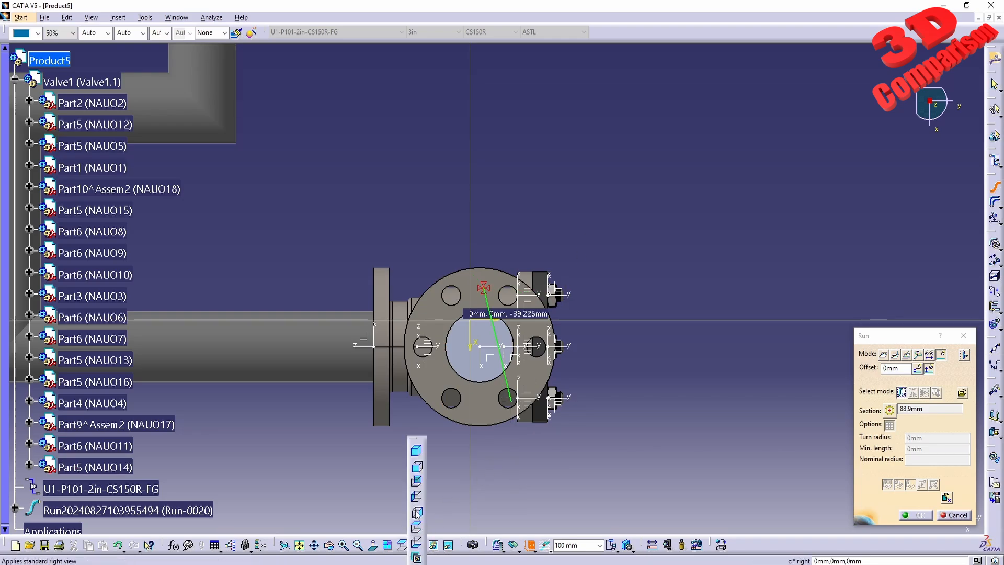
click(417, 484)
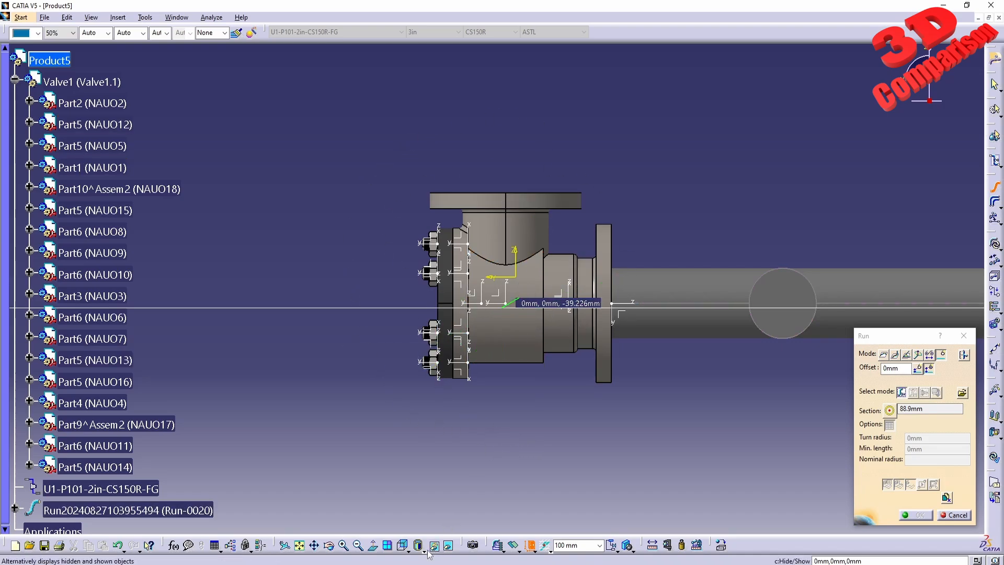
click(409, 553)
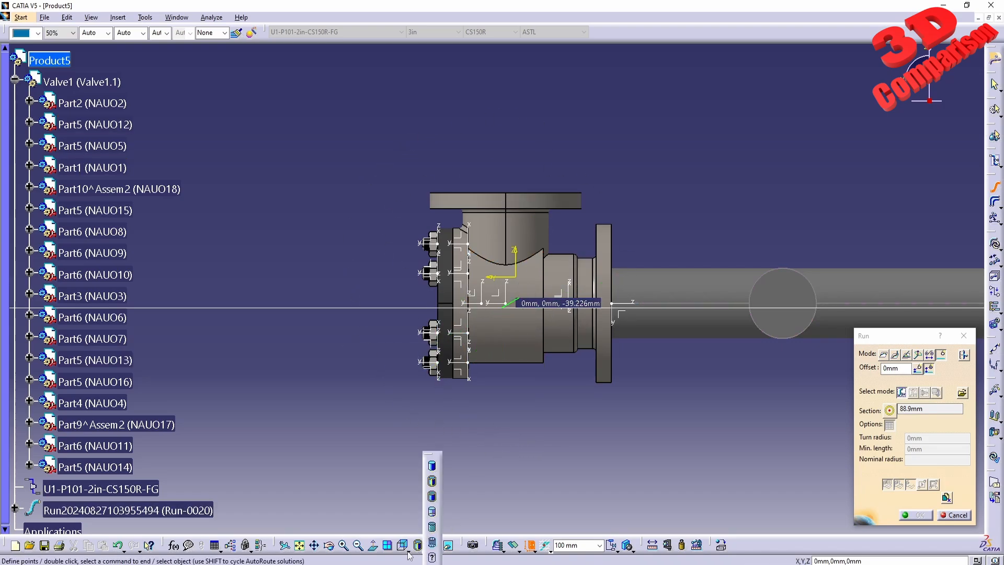
click(410, 553)
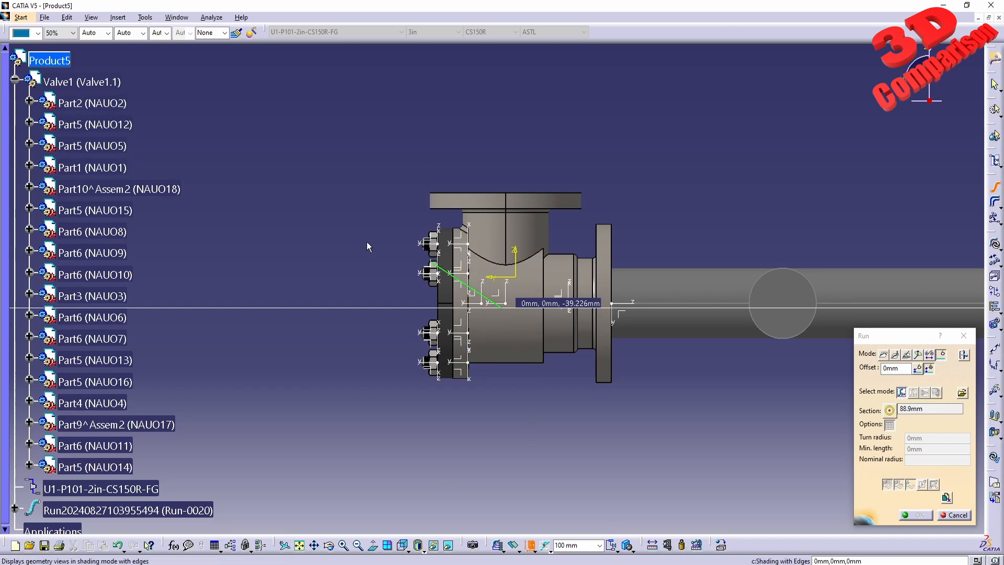
click(949, 515)
middle_drag(544, 293, 540, 317)
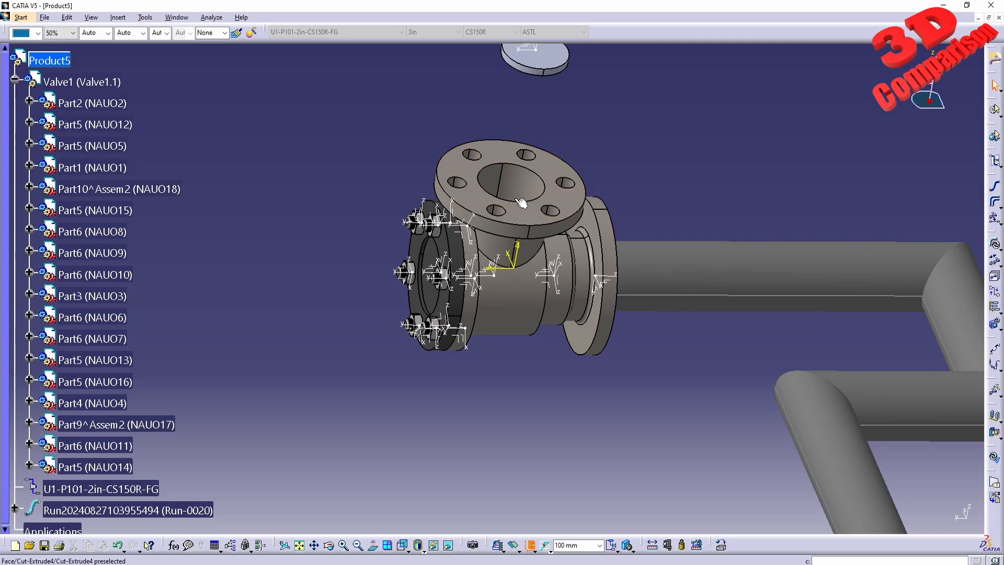
middle_drag(594, 195, 534, 291)
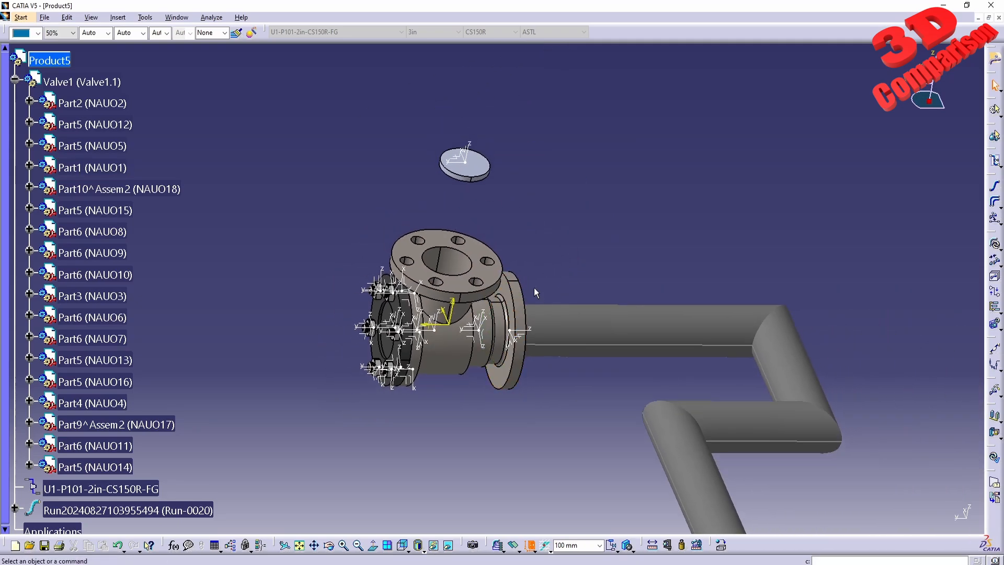
Start another 3in run and review its section parameters
click(994, 186)
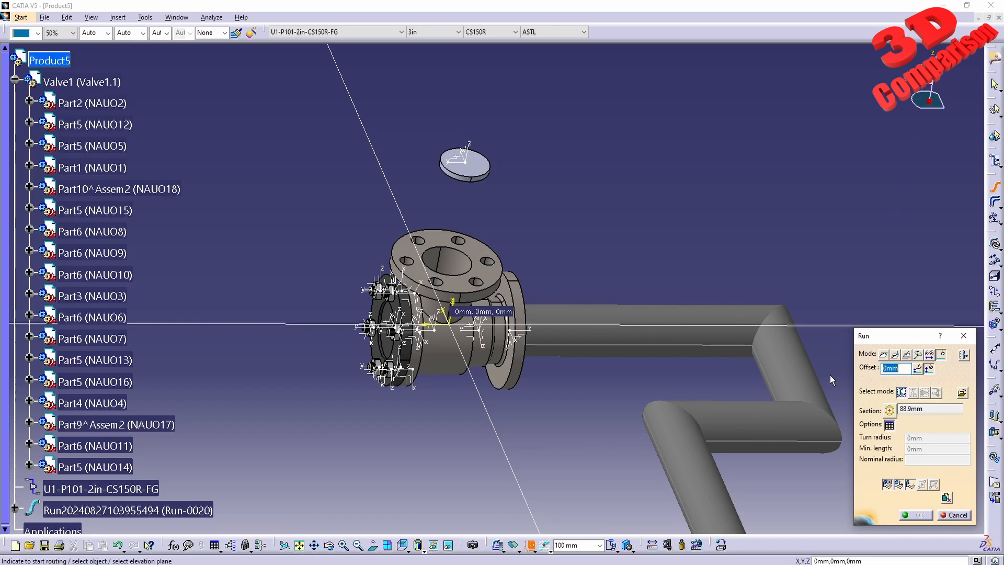
click(889, 410)
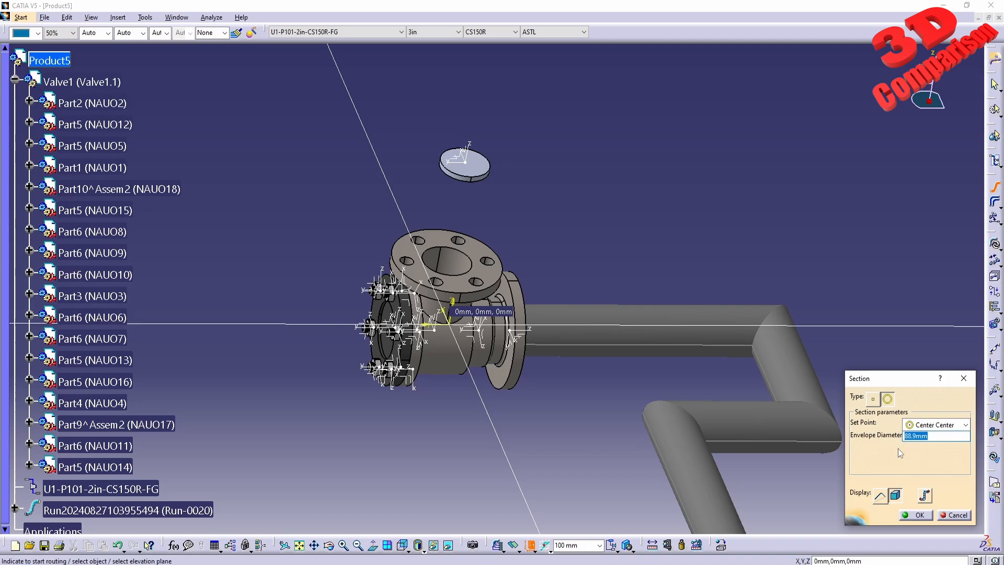
click(919, 515)
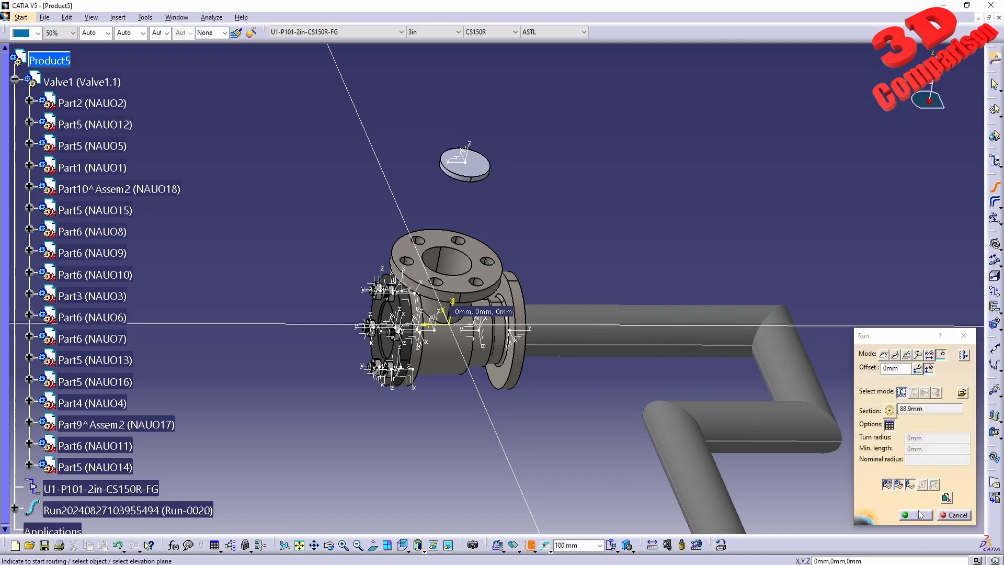
Try to route a right-angle run from the loose disc in front of the valve's open flange, and cancel it
click(465, 163)
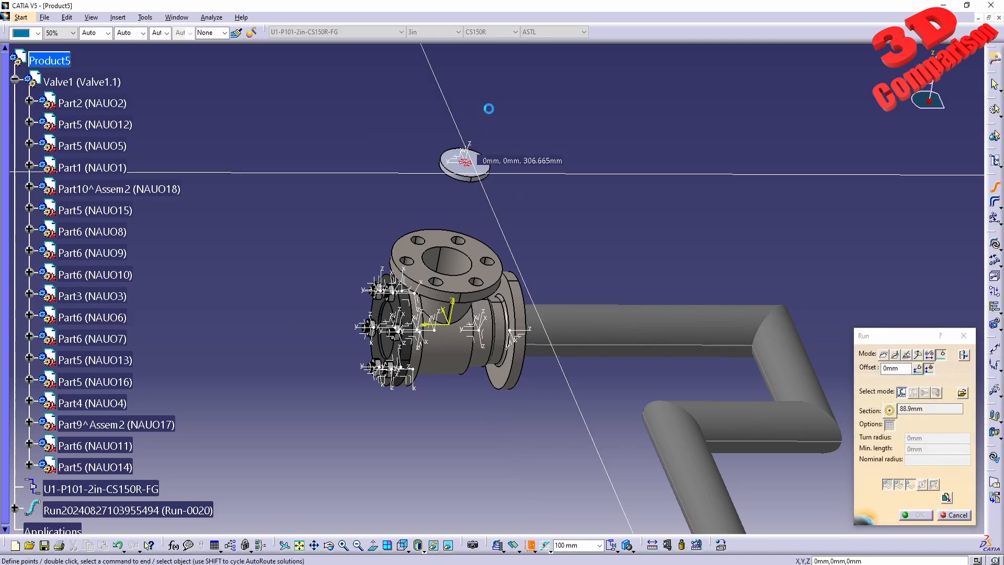
click(881, 355)
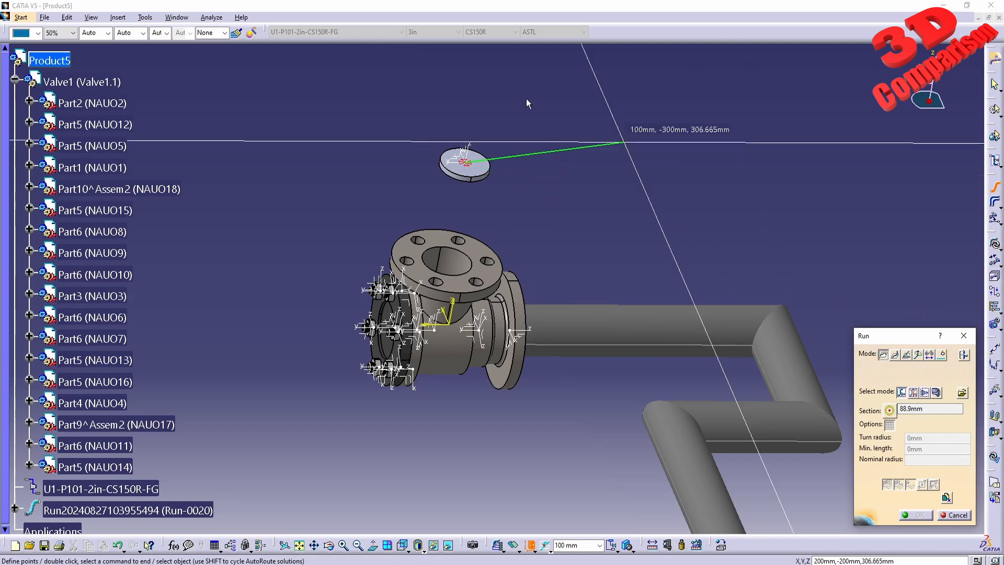
middle_drag(486, 80, 482, 164)
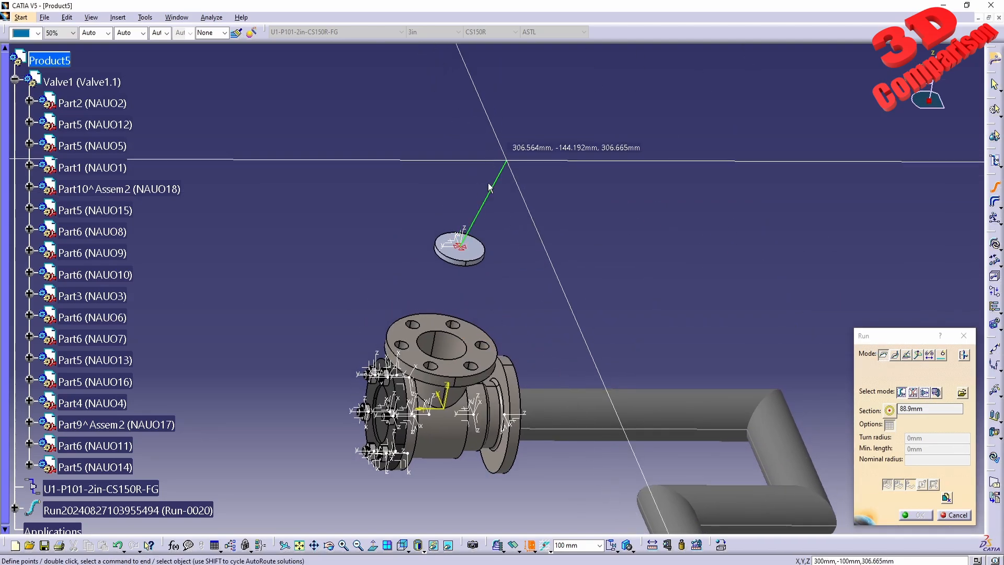
click(402, 546)
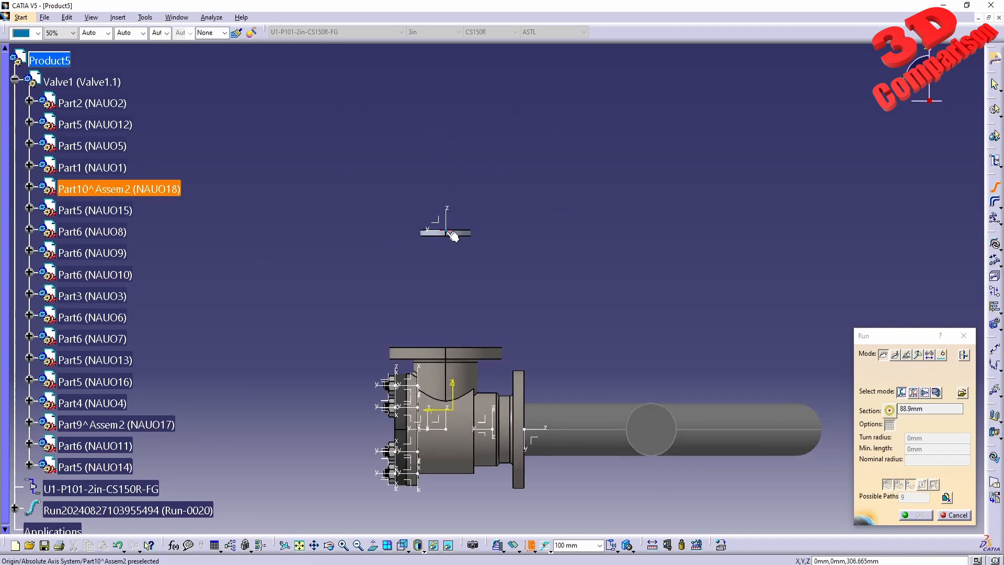
click(449, 233)
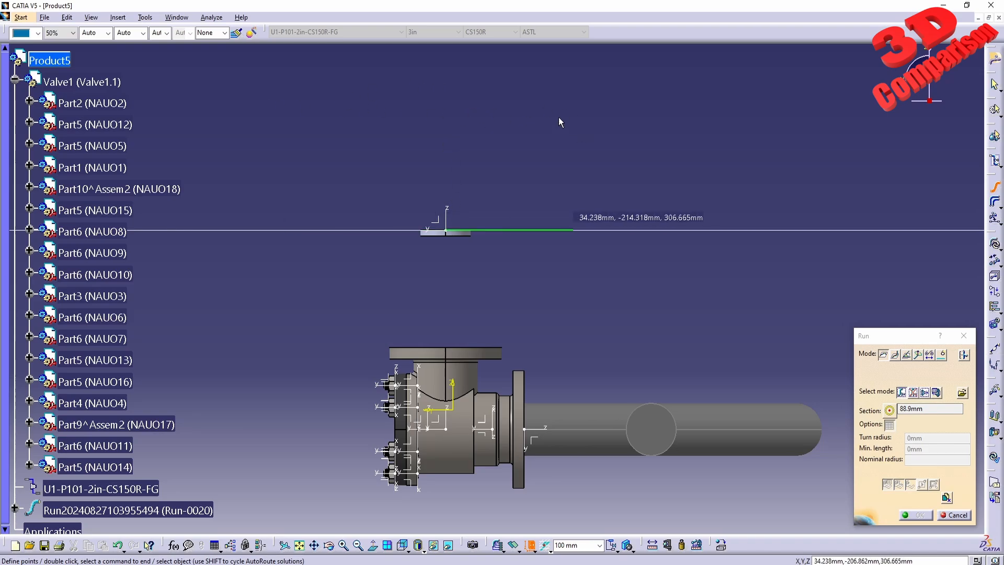
middle_drag(462, 149, 510, 295)
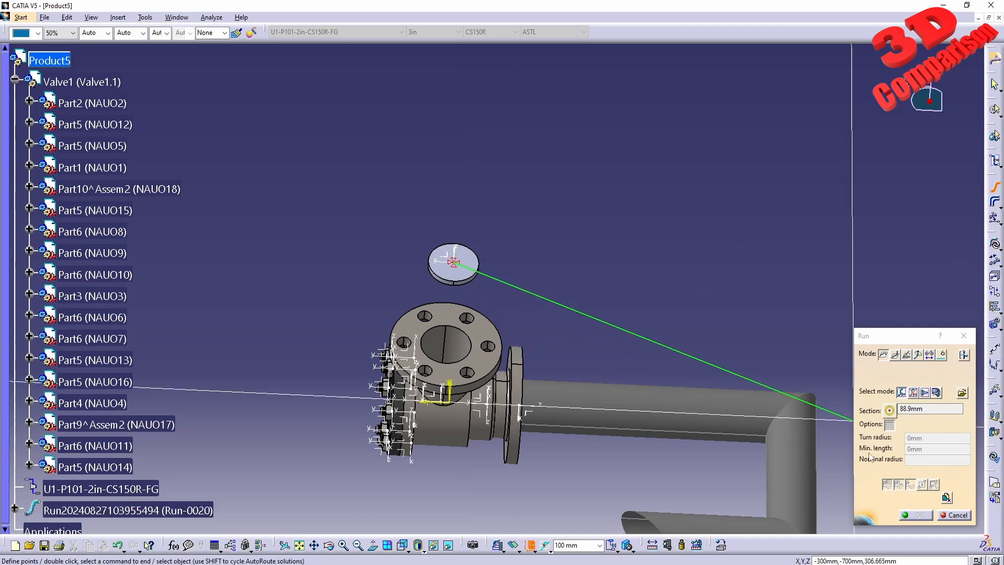
click(957, 514)
middle_drag(523, 366, 544, 313)
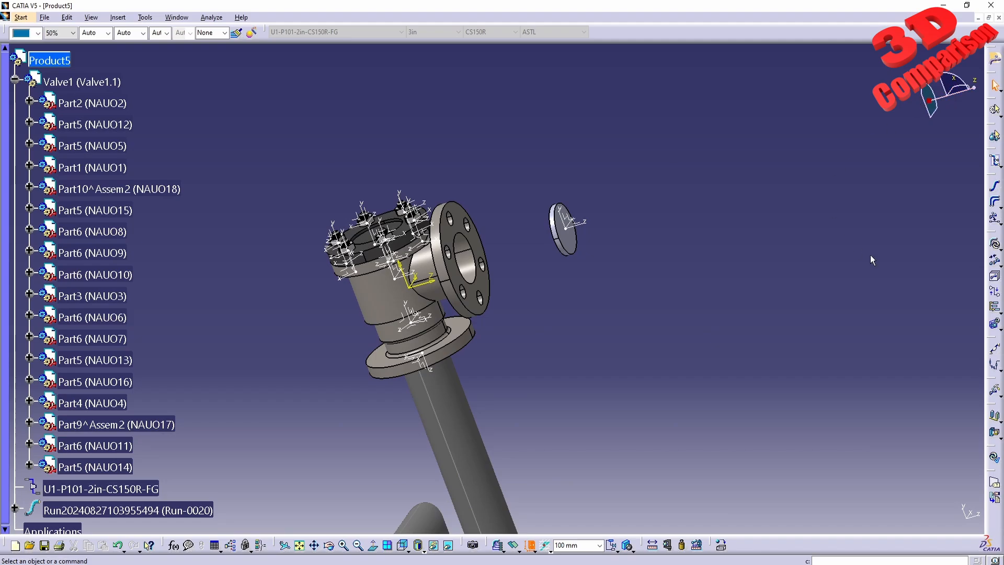
Start another 3in run in right-angle mode from the open end of the existing pipe run
click(993, 184)
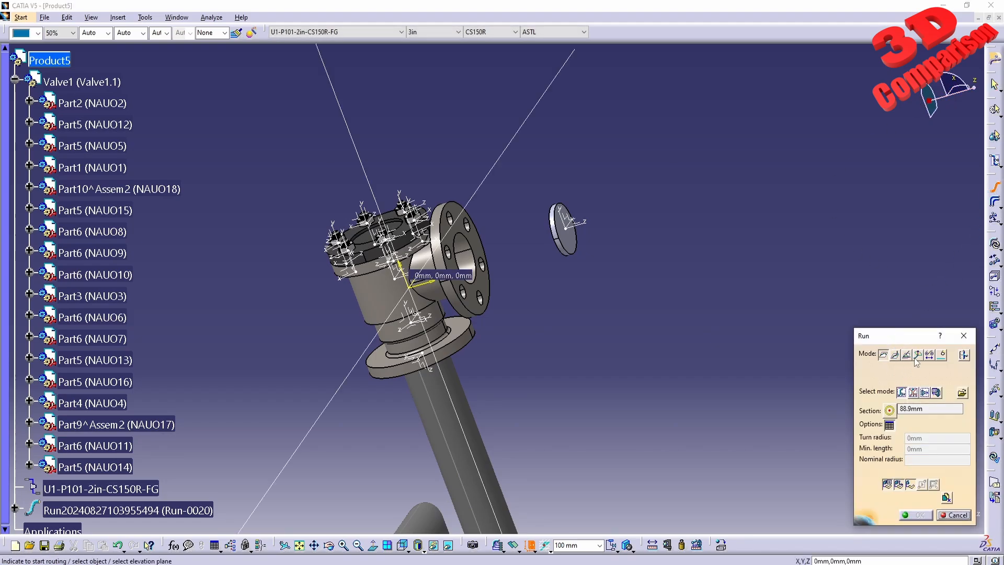
click(917, 355)
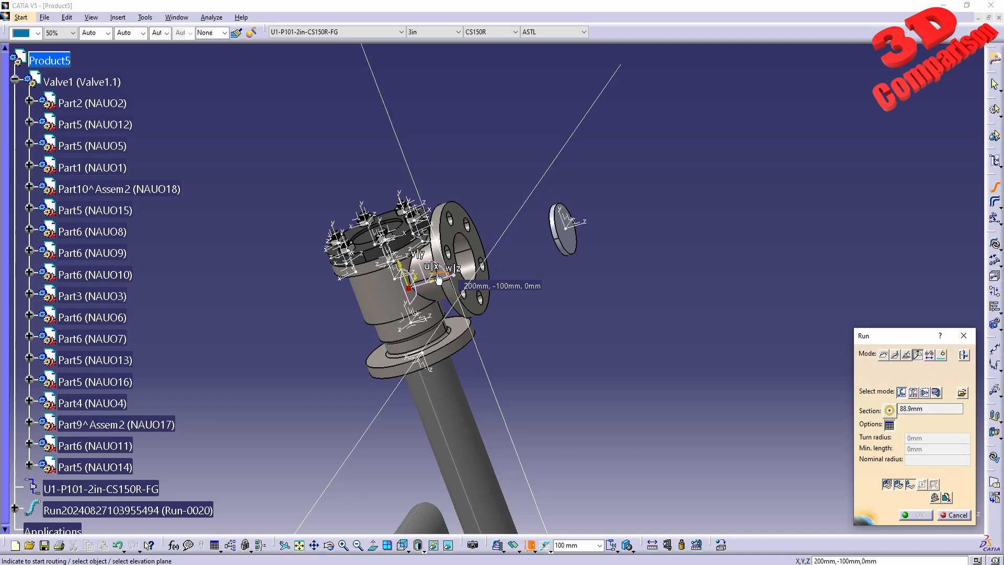
middle_drag(462, 285, 455, 360)
middle_drag(394, 381, 848, 396)
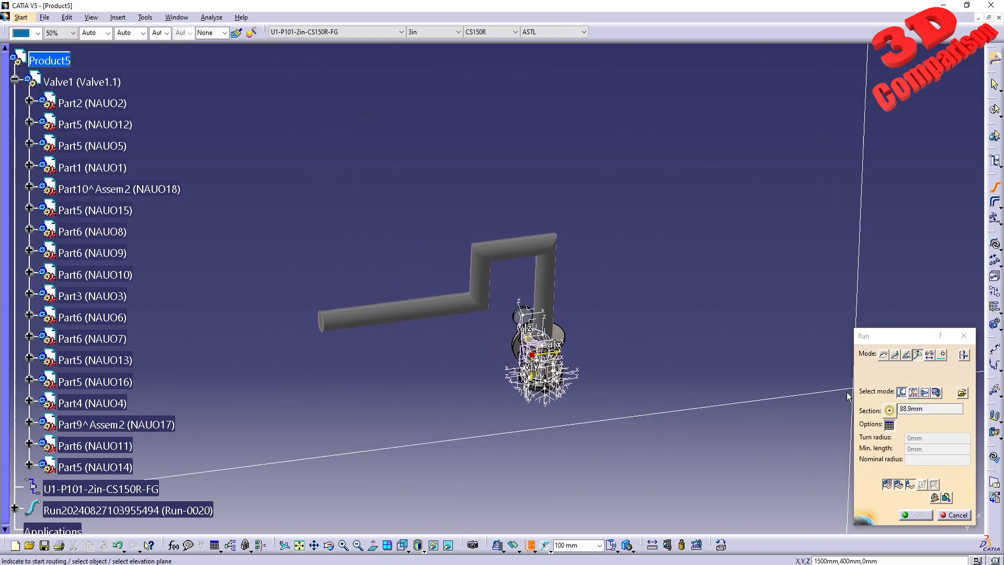
click(883, 357)
middle_drag(358, 351, 385, 330)
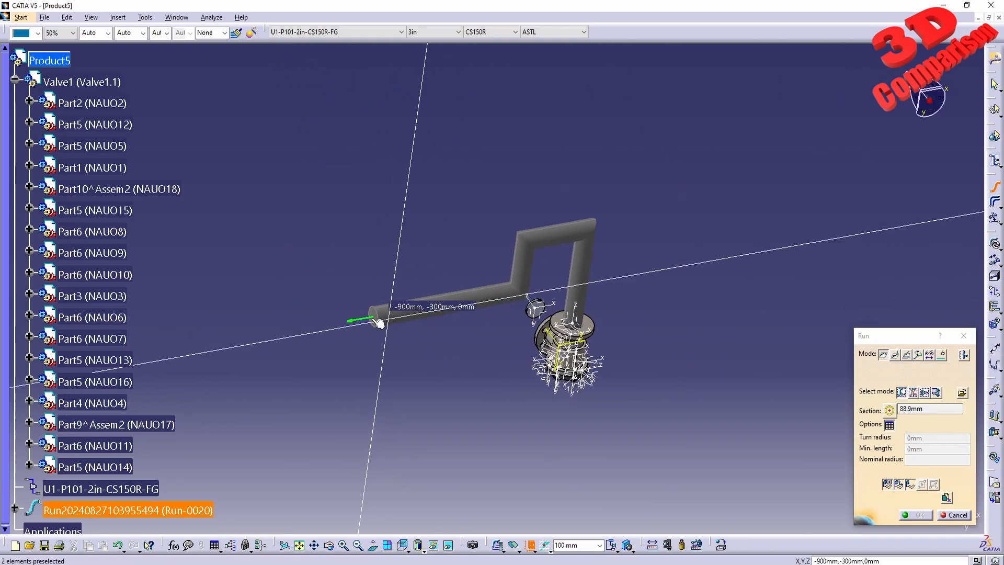
click(377, 321)
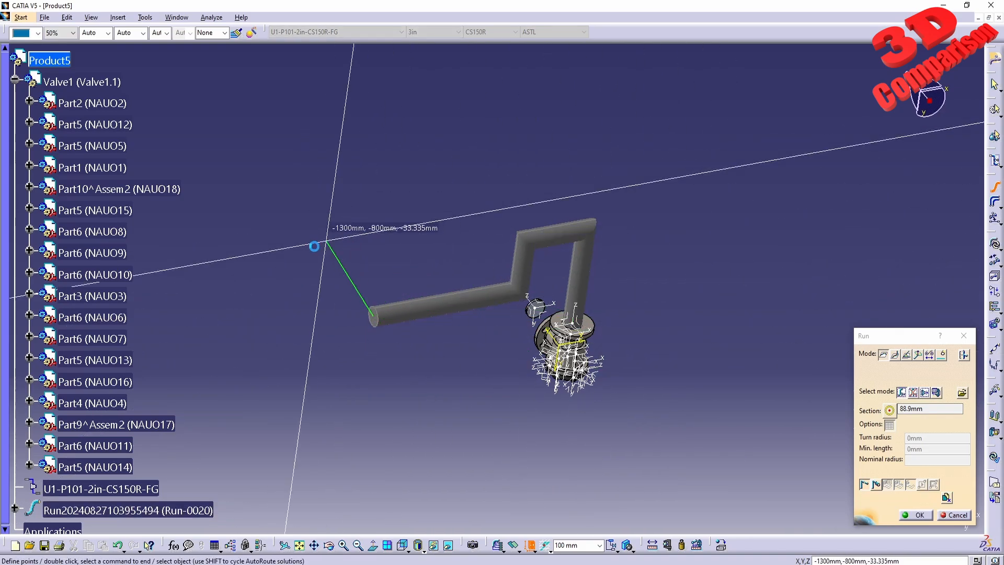
middle_drag(414, 372, 515, 361)
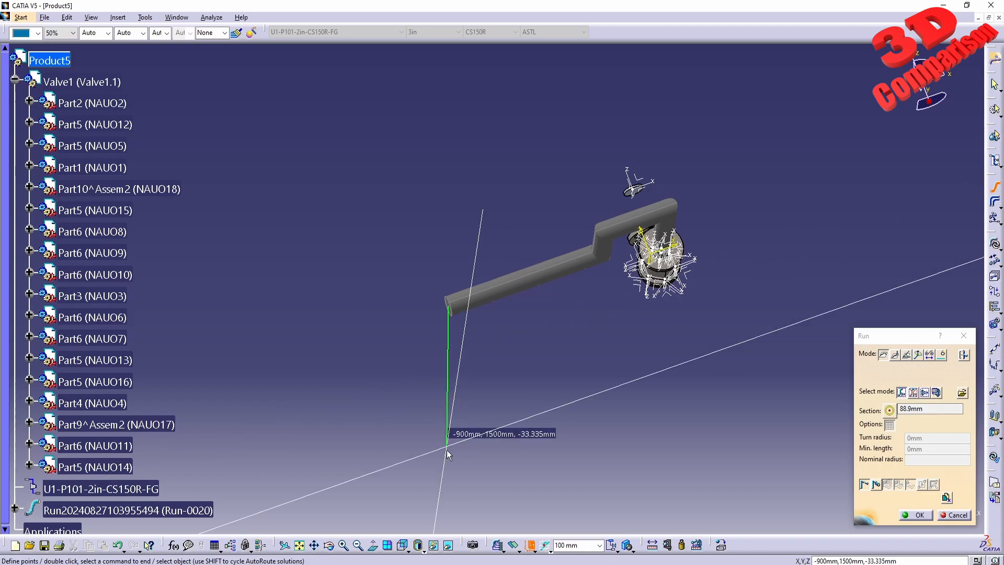
In plan view, route right-angle segments from the existing pipe's open end, with a corner at about X -1500 mm, Y 144 mm
click(401, 545)
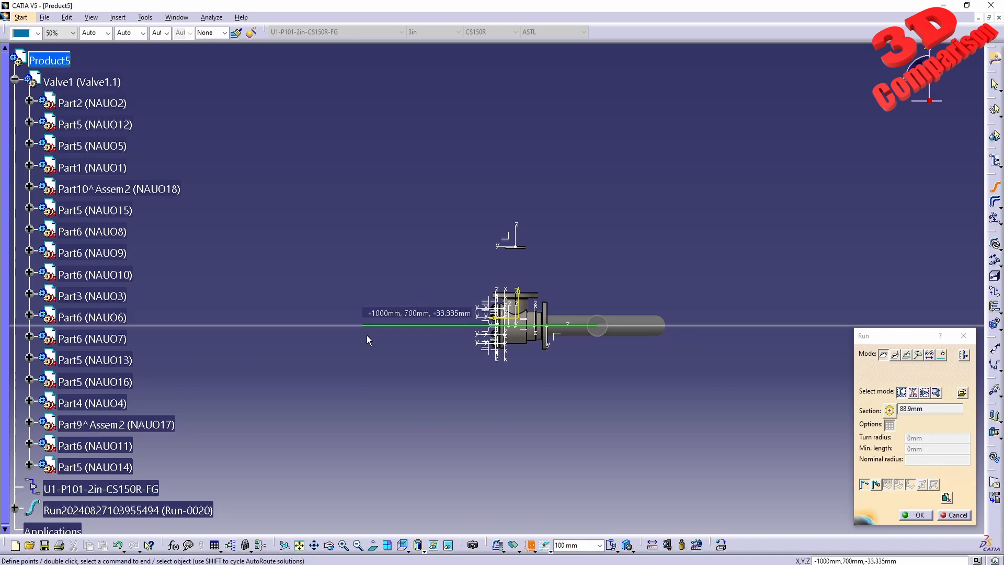
click(402, 552)
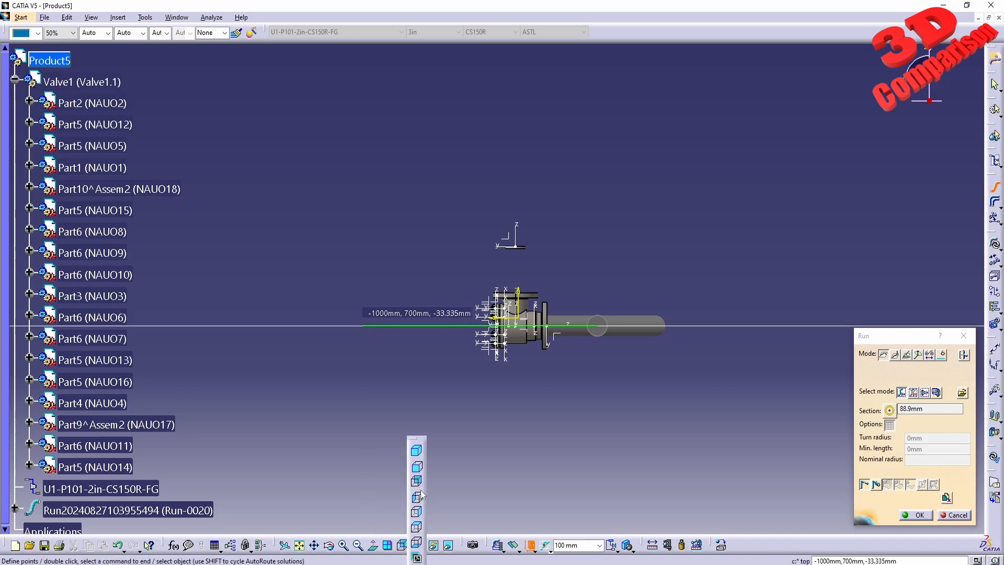
click(416, 499)
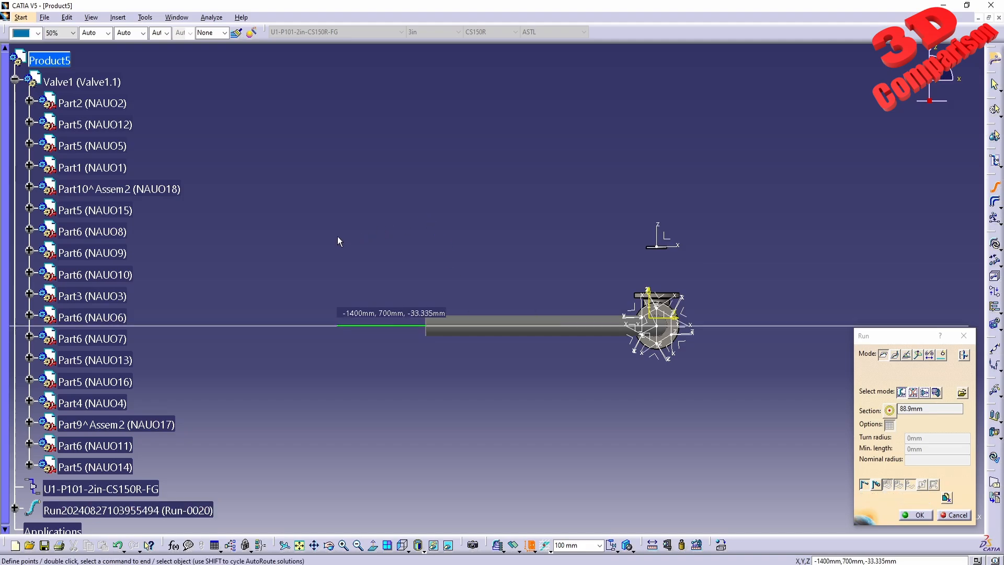
click(402, 552)
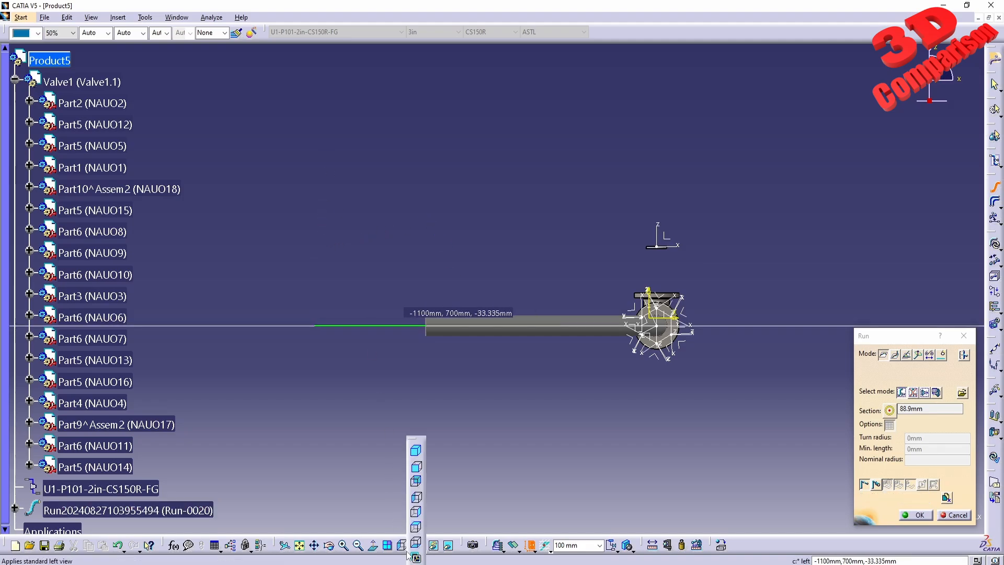
click(418, 511)
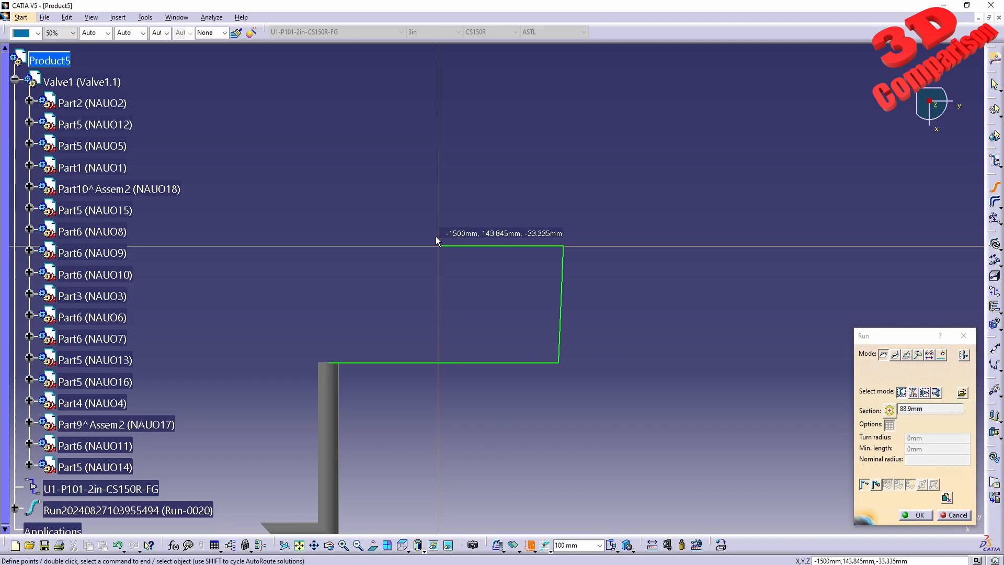
click(437, 244)
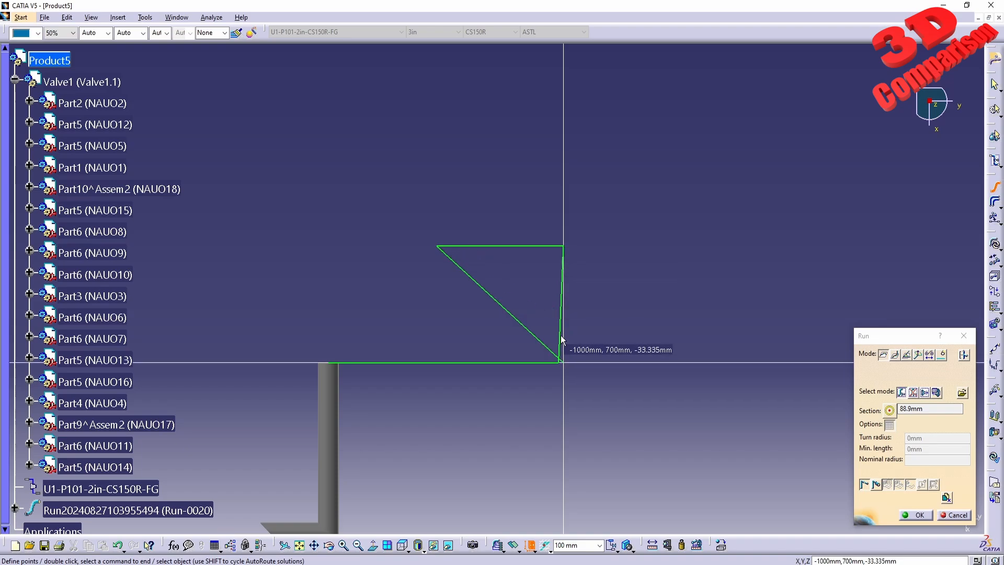
click(433, 171)
Check the route in front view, add a final short perpendicular segment in plan view, and complete the run
click(408, 550)
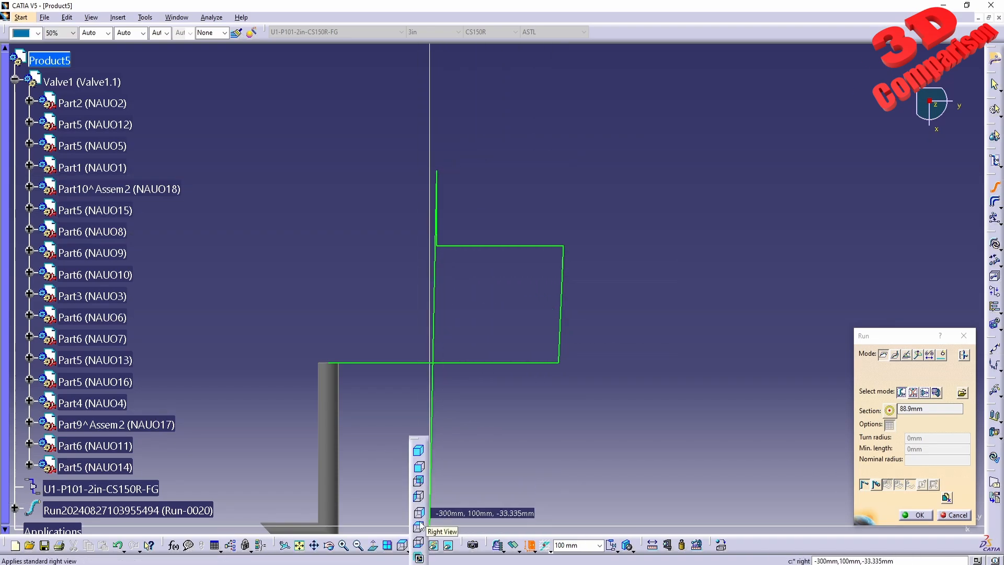
click(421, 549)
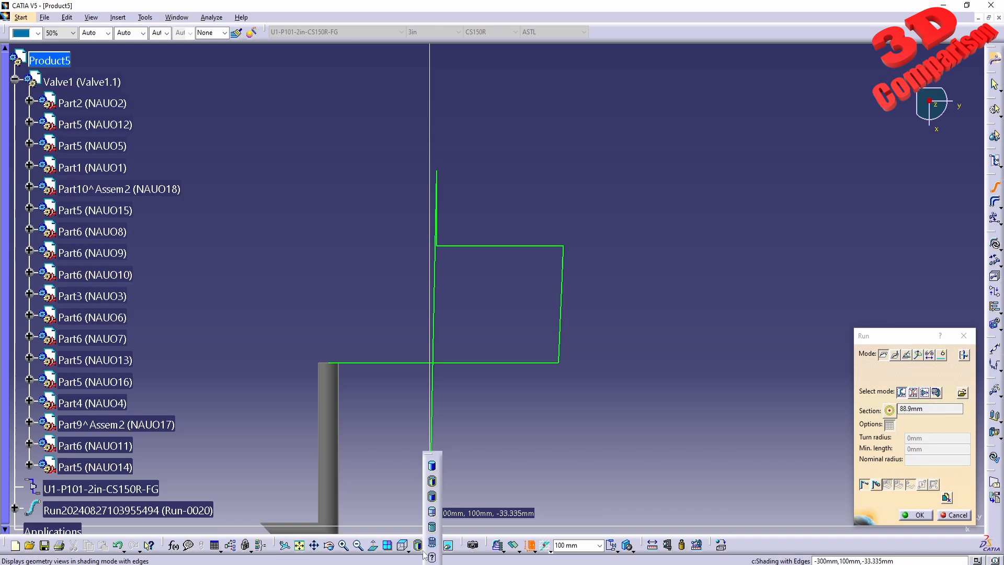
click(407, 549)
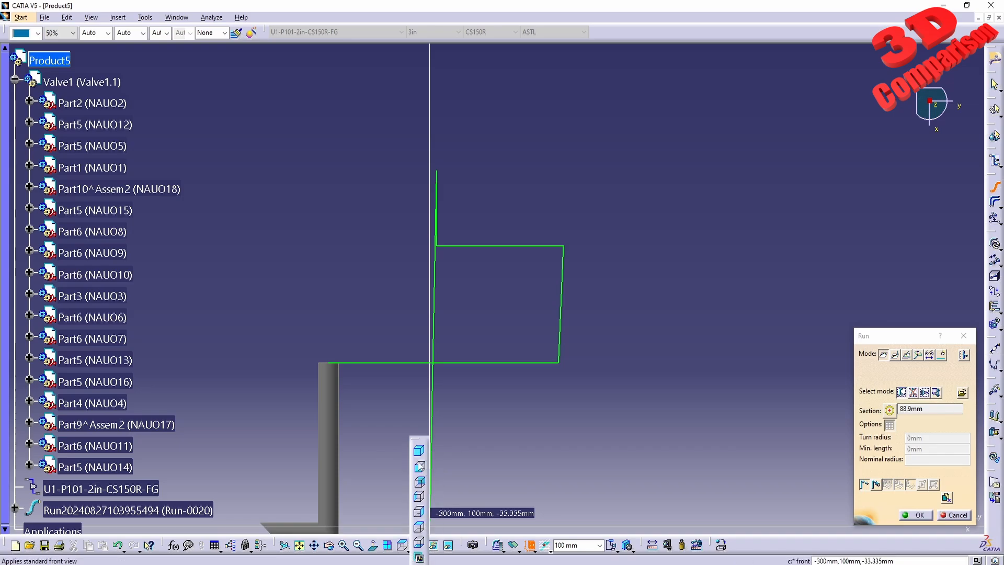
click(418, 469)
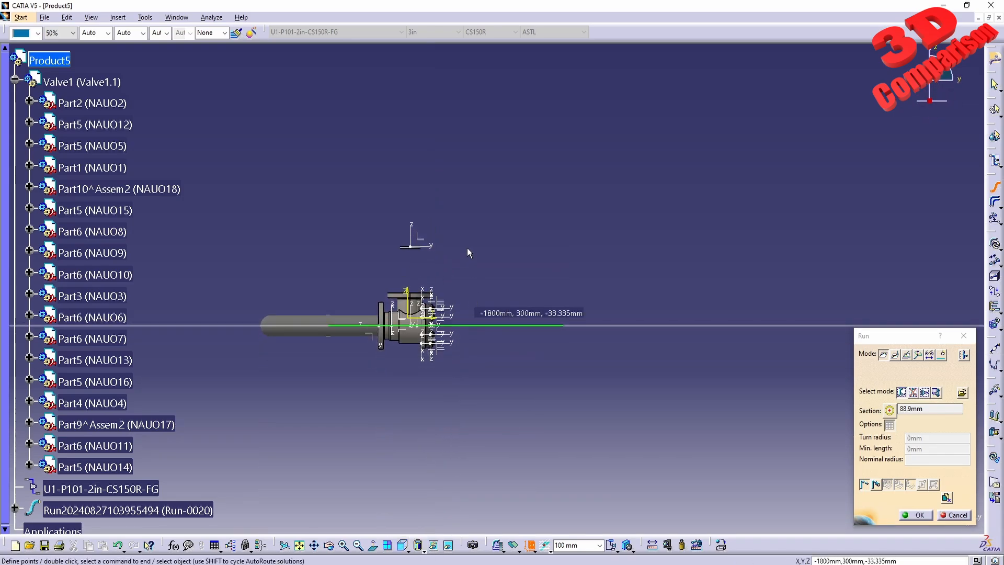
click(403, 545)
click(417, 528)
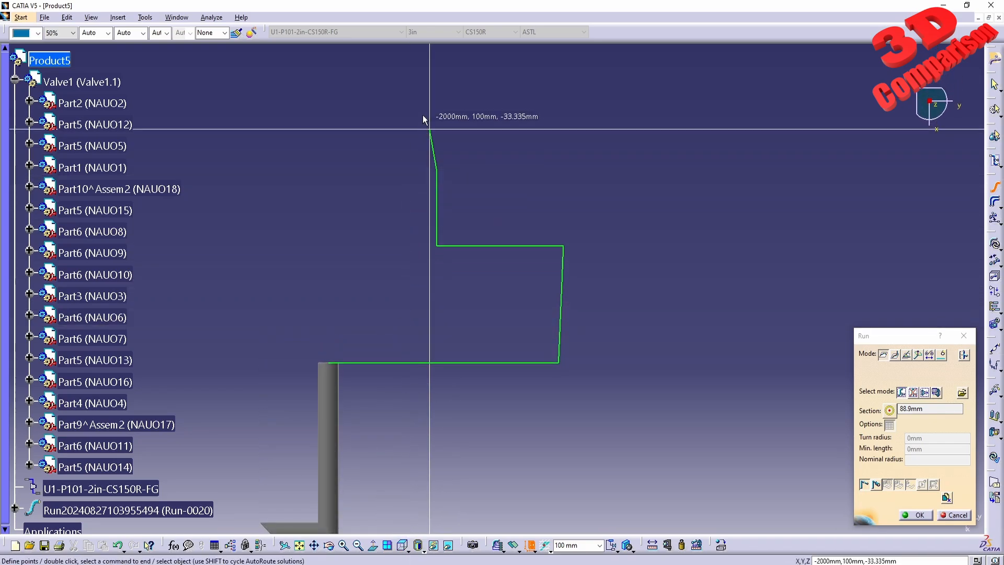
click(392, 170)
click(914, 514)
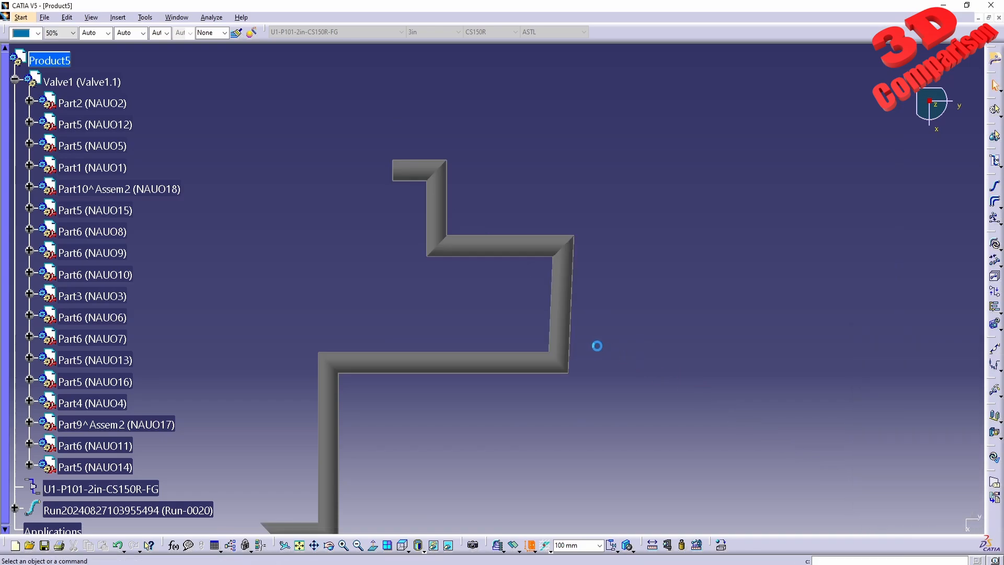
Resize the completed run to a nominal size of 3 1/2in using Resize Part with Resize run enabled
middle_drag(659, 343, 511, 374)
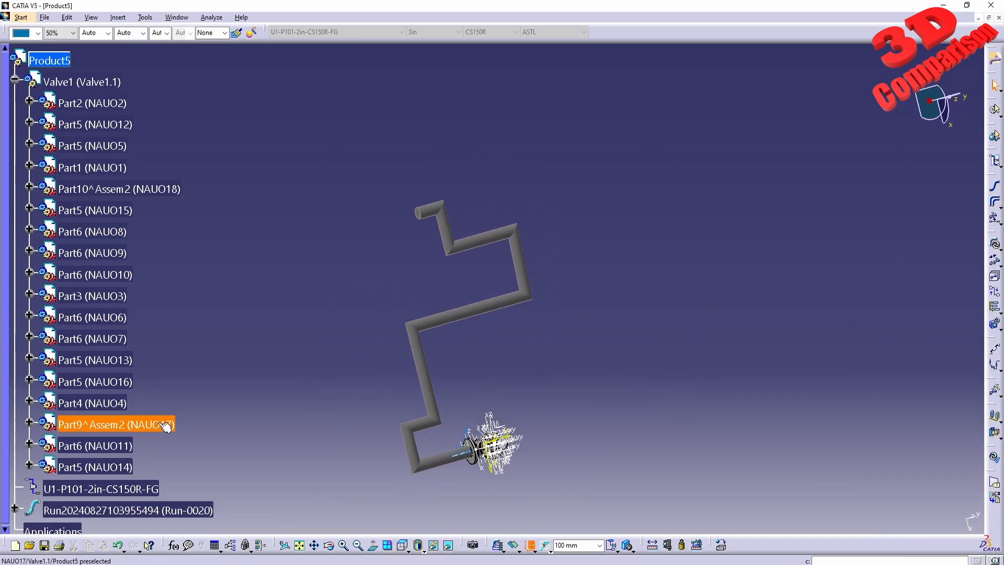
scroll(302, 368, down, 3)
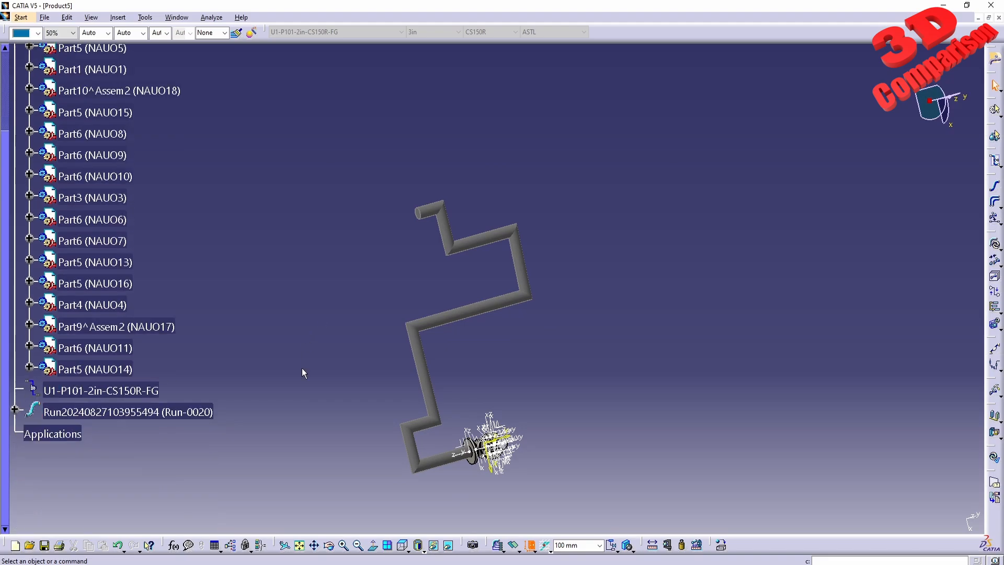
click(16, 411)
click(495, 245)
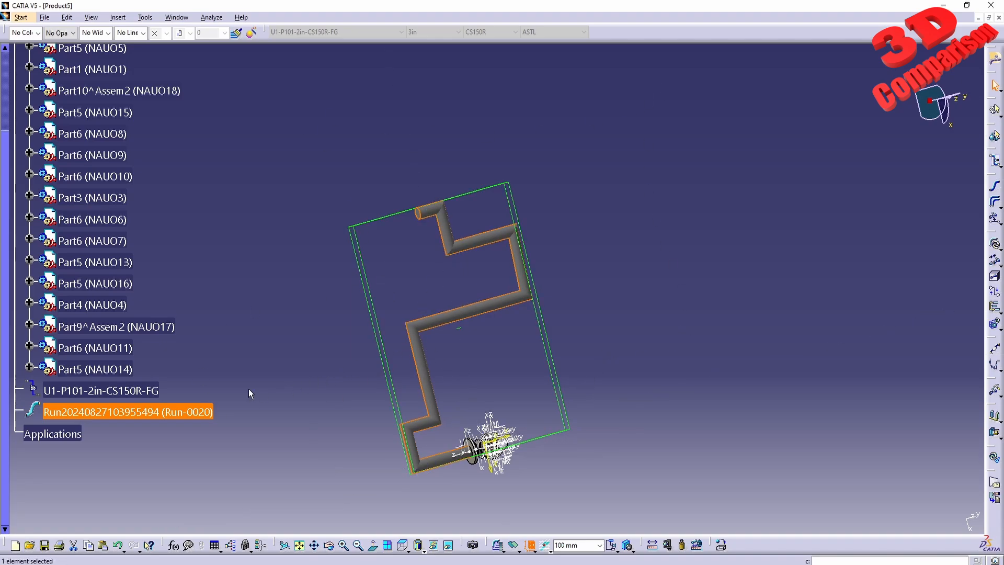
scroll(212, 412, up, 3)
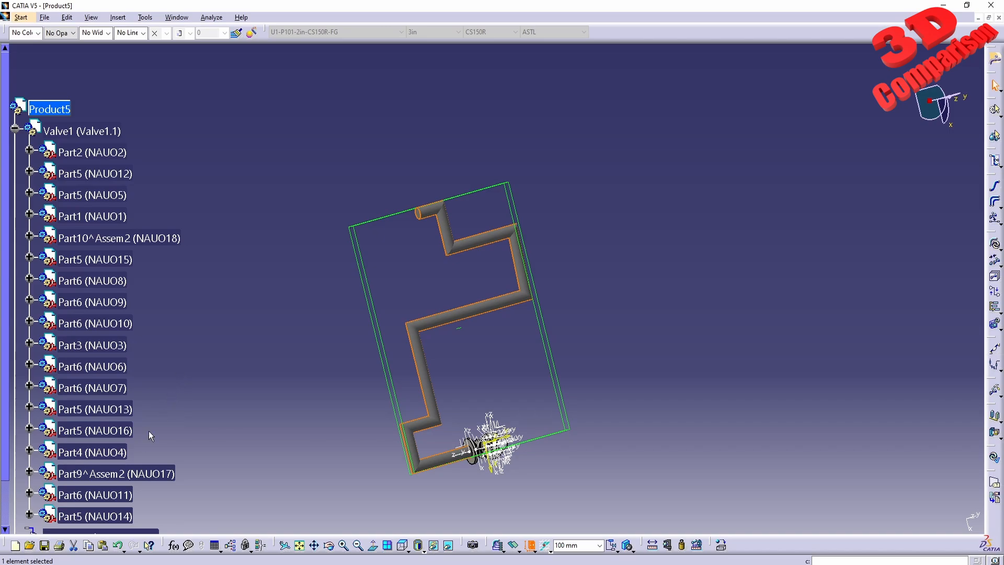
scroll(148, 431, down, 3)
right_click(116, 461)
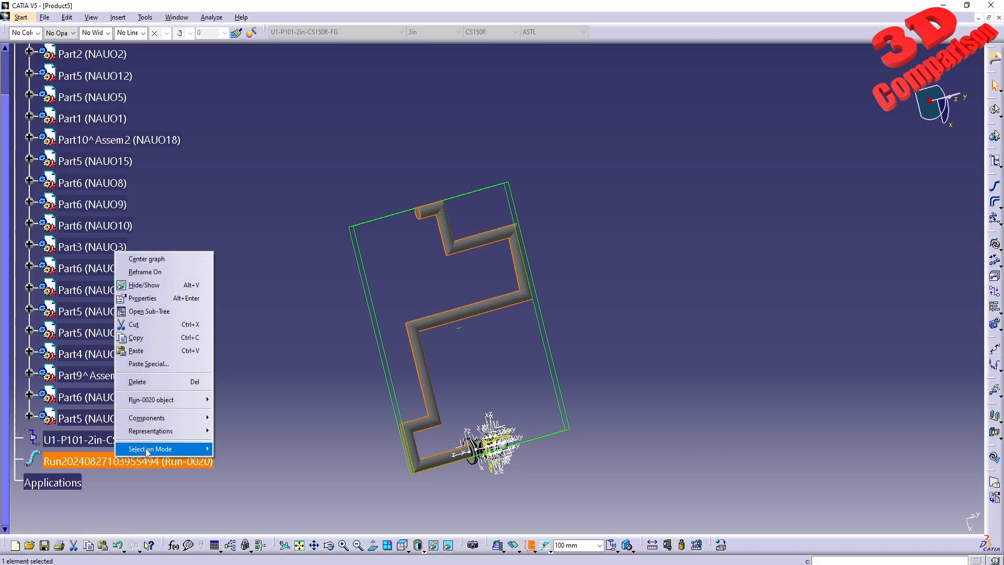
mouse_move(176, 401)
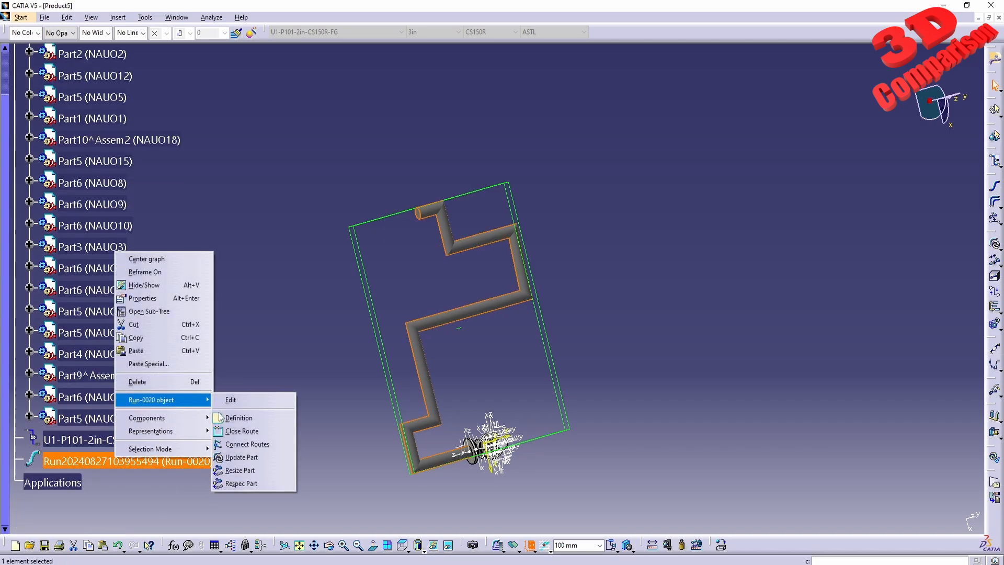
click(240, 470)
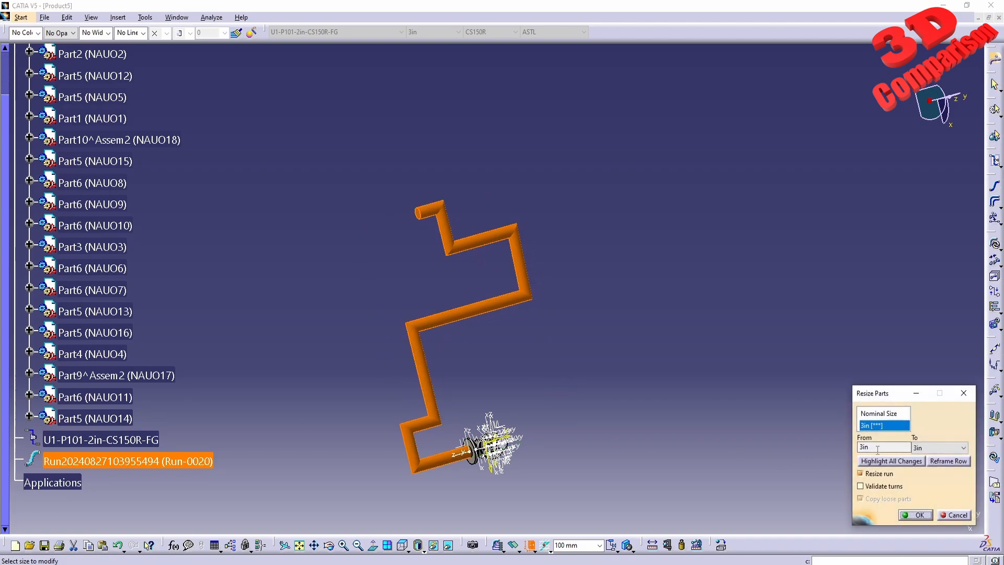
click(920, 449)
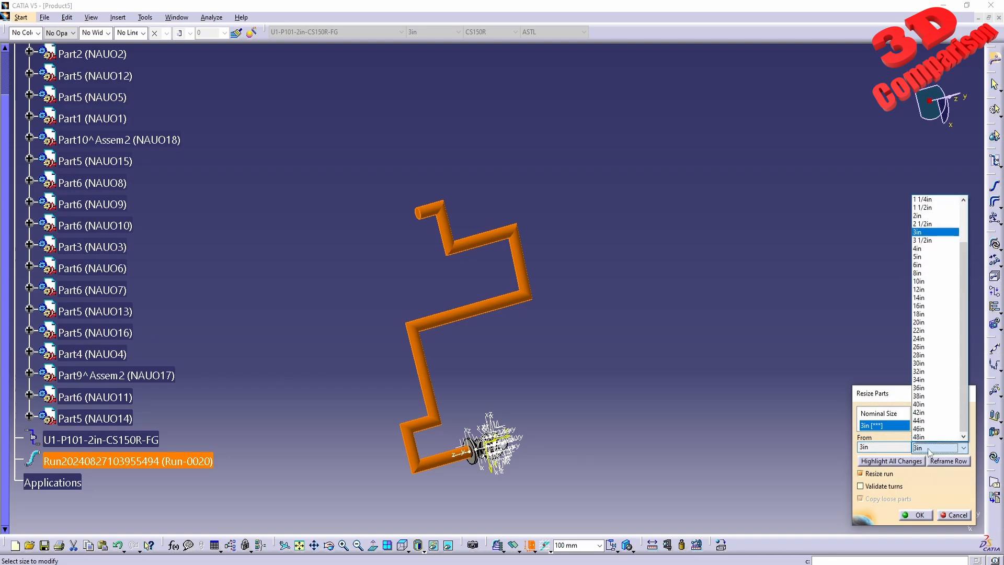
click(933, 241)
click(913, 513)
middle_drag(613, 391, 663, 285)
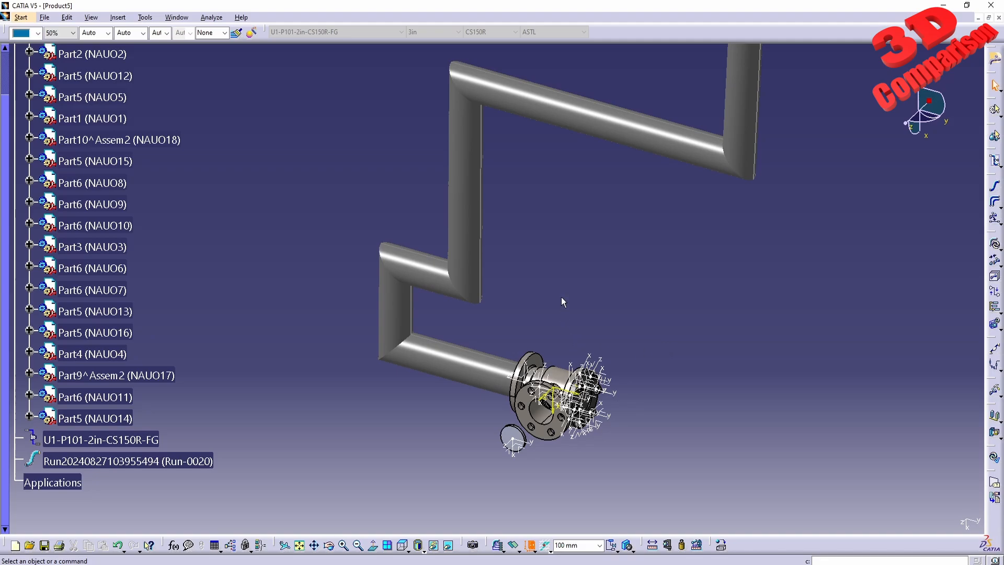
mouse_move(562, 302)
middle_down()
mouse_move(551, 316)
mouse_move(548, 309)
middle_up()
scroll(548, 308, up, 2)
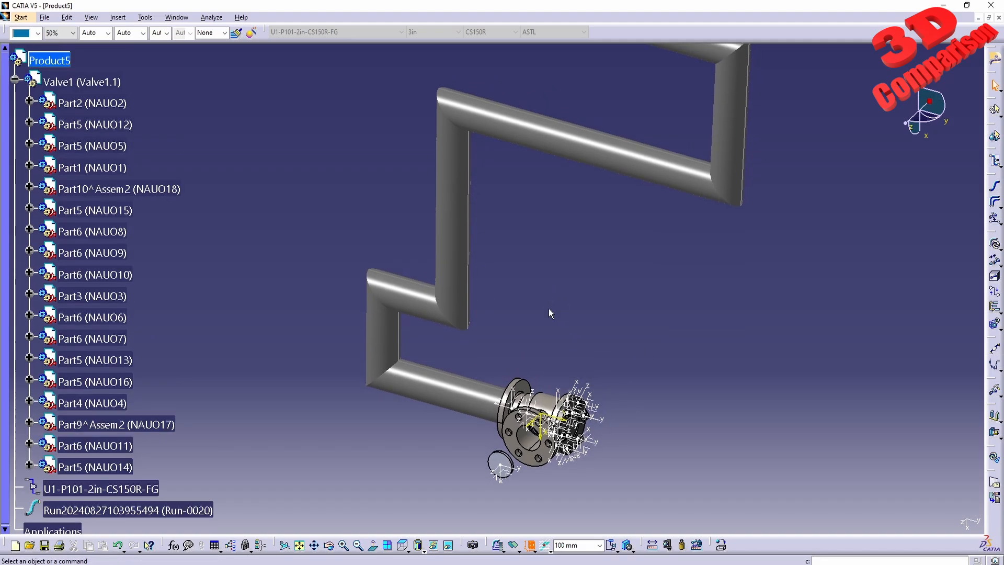
scroll(548, 309, down, 2)
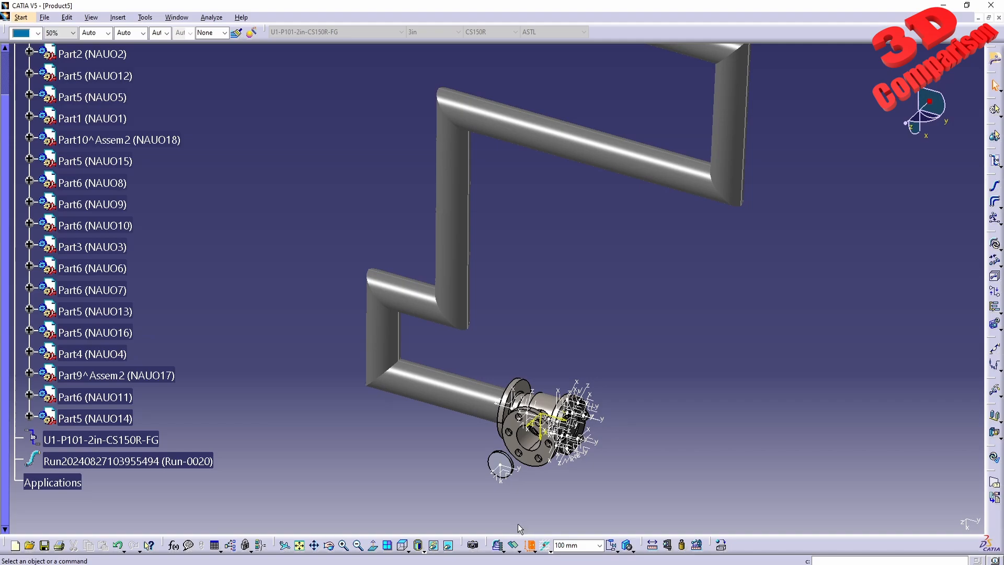
drag(512, 526, 13, 203)
click(588, 521)
drag(588, 529, 854, 302)
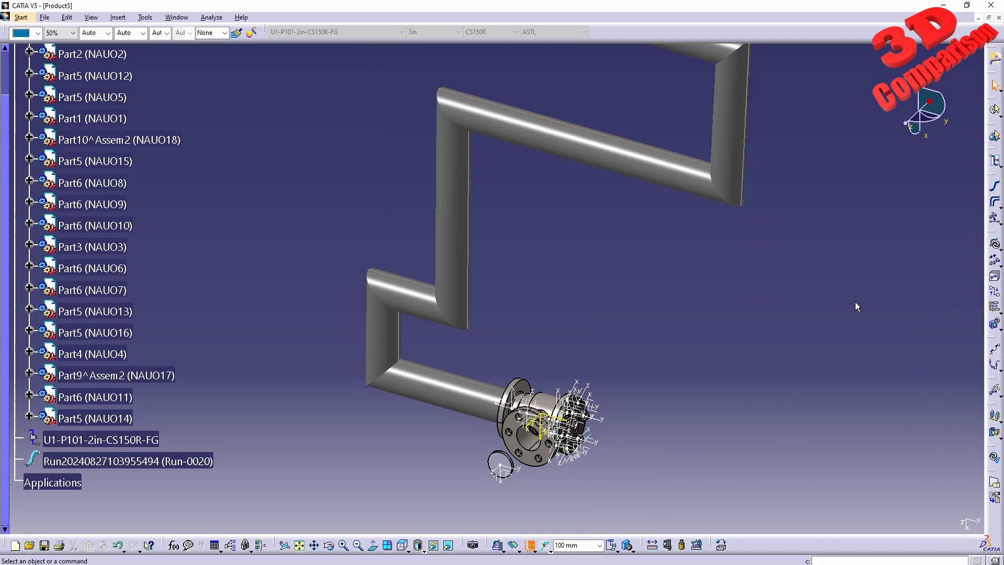